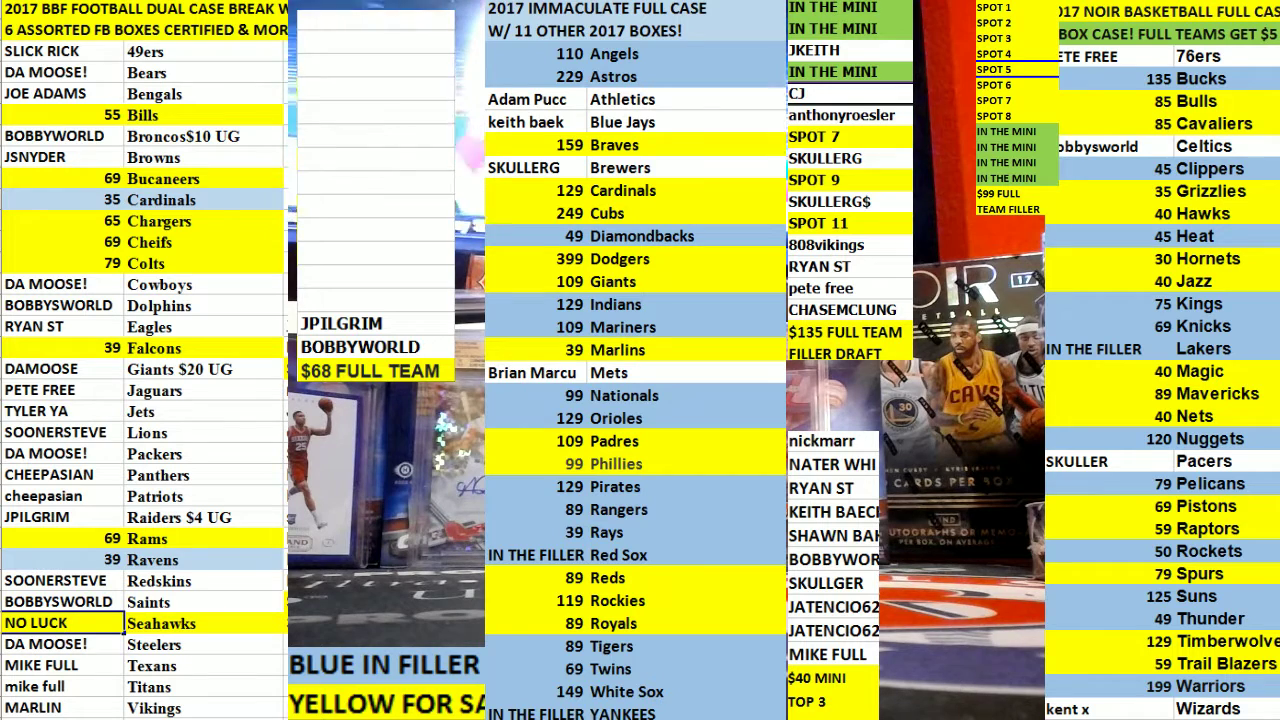
pyautogui.moveTo(198, 614); pyautogui.dragTo(100, 621)
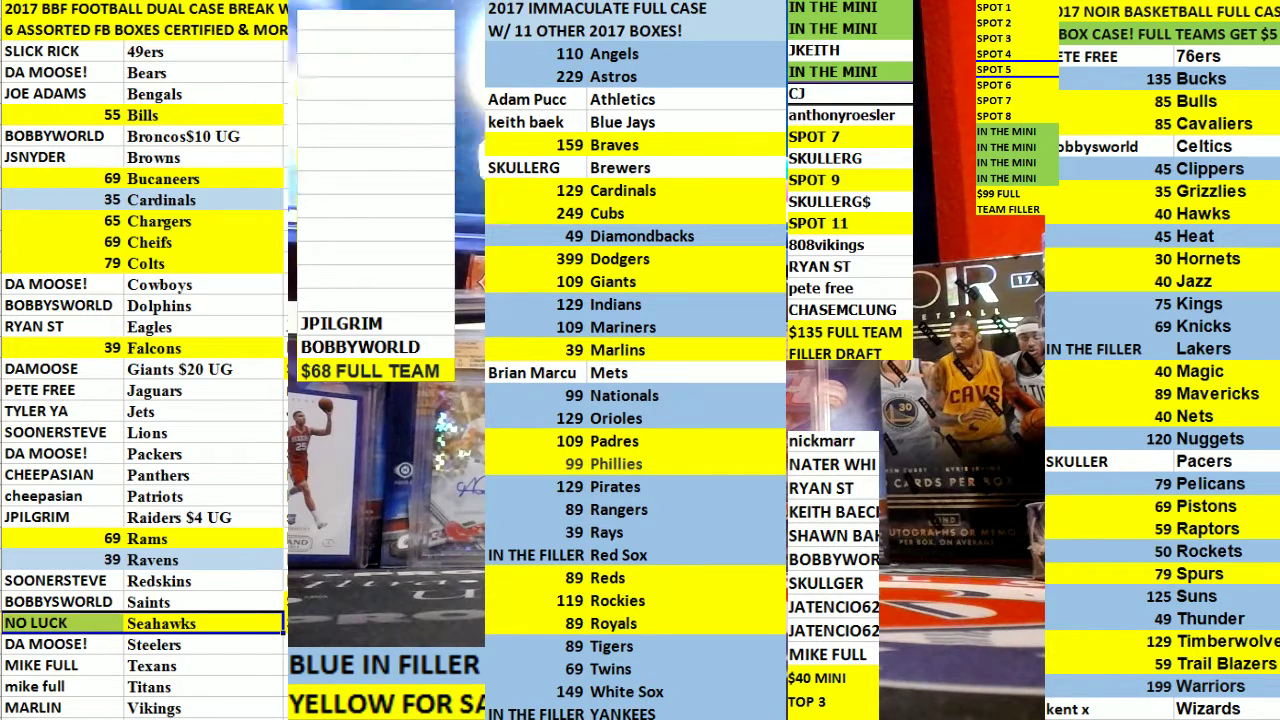
pyautogui.hotkey('ctrl', 'z')
pyautogui.click(450, 330)
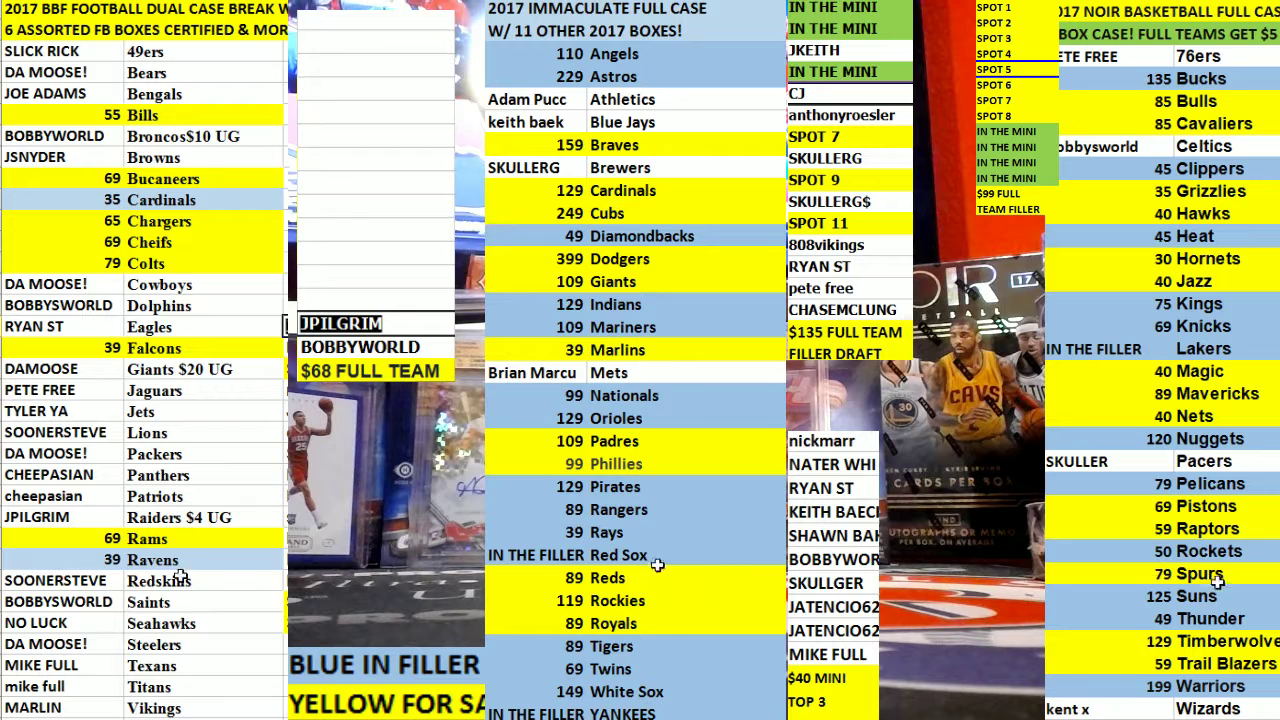
pyautogui.press('Delete')
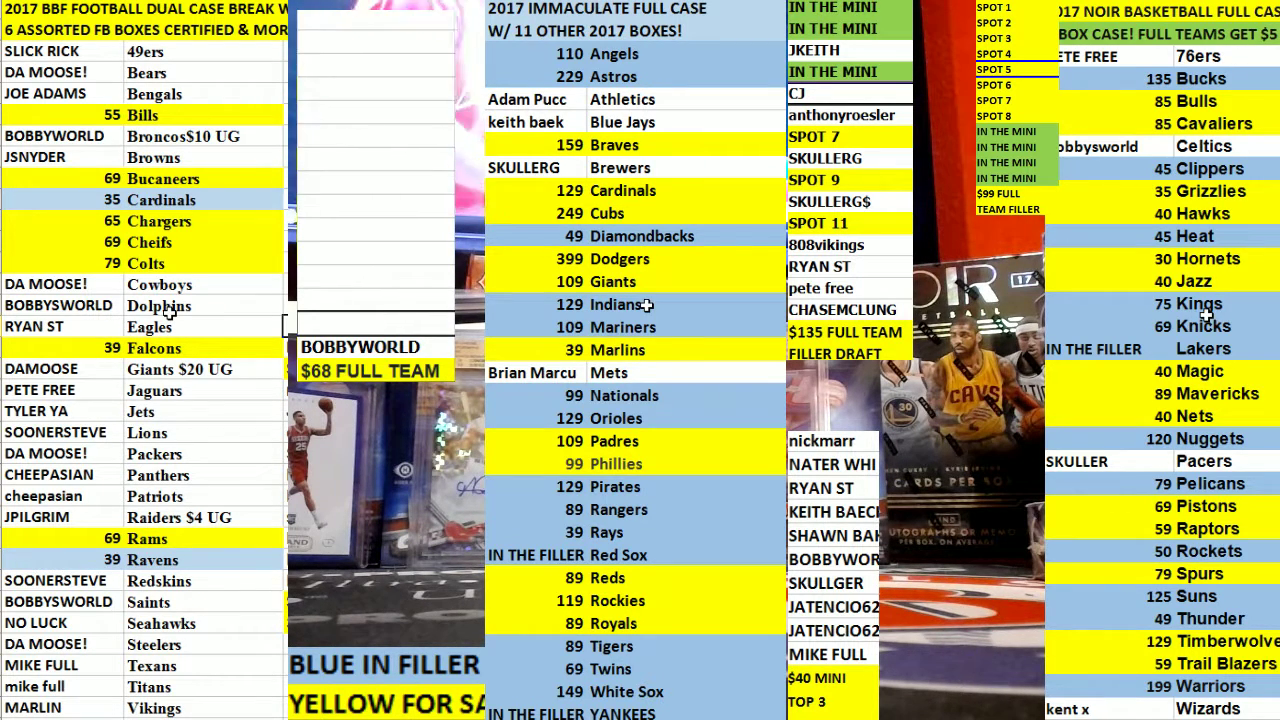
pyautogui.click(60, 559)
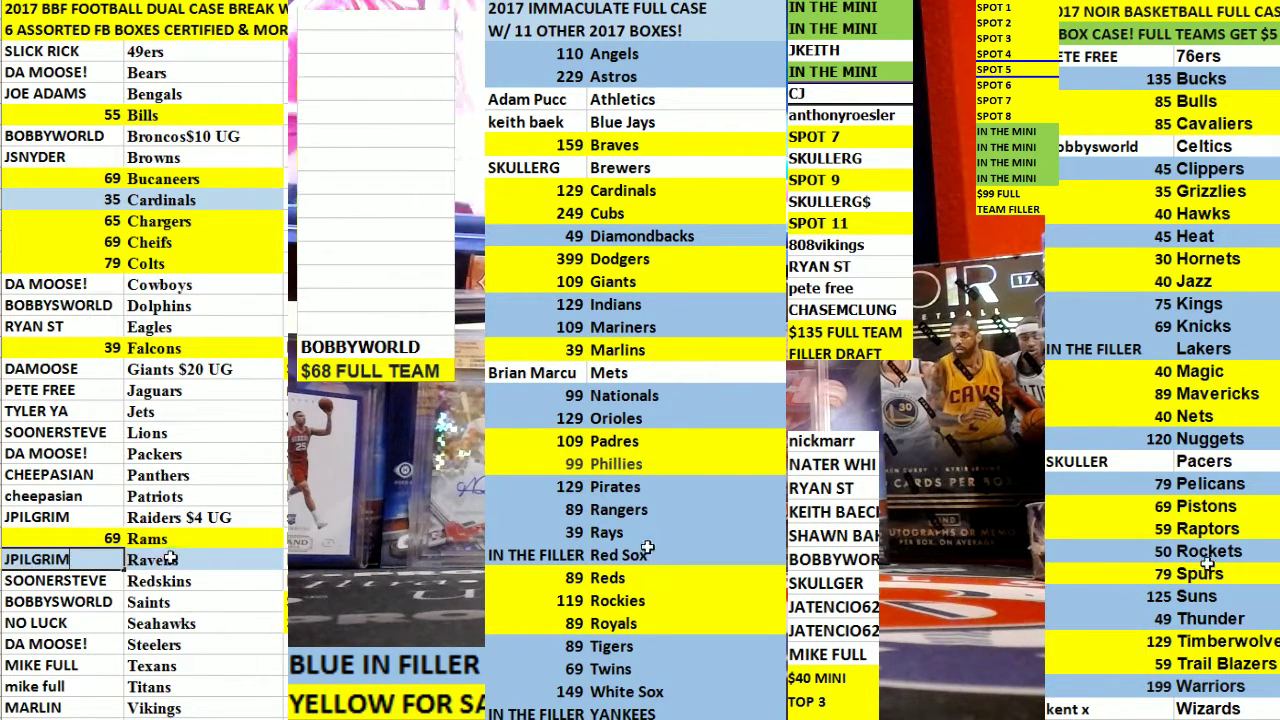
pyautogui.keyDown('shift'); pyautogui.click(170, 559); pyautogui.keyUp('shift')
pyautogui.click(368, 206)
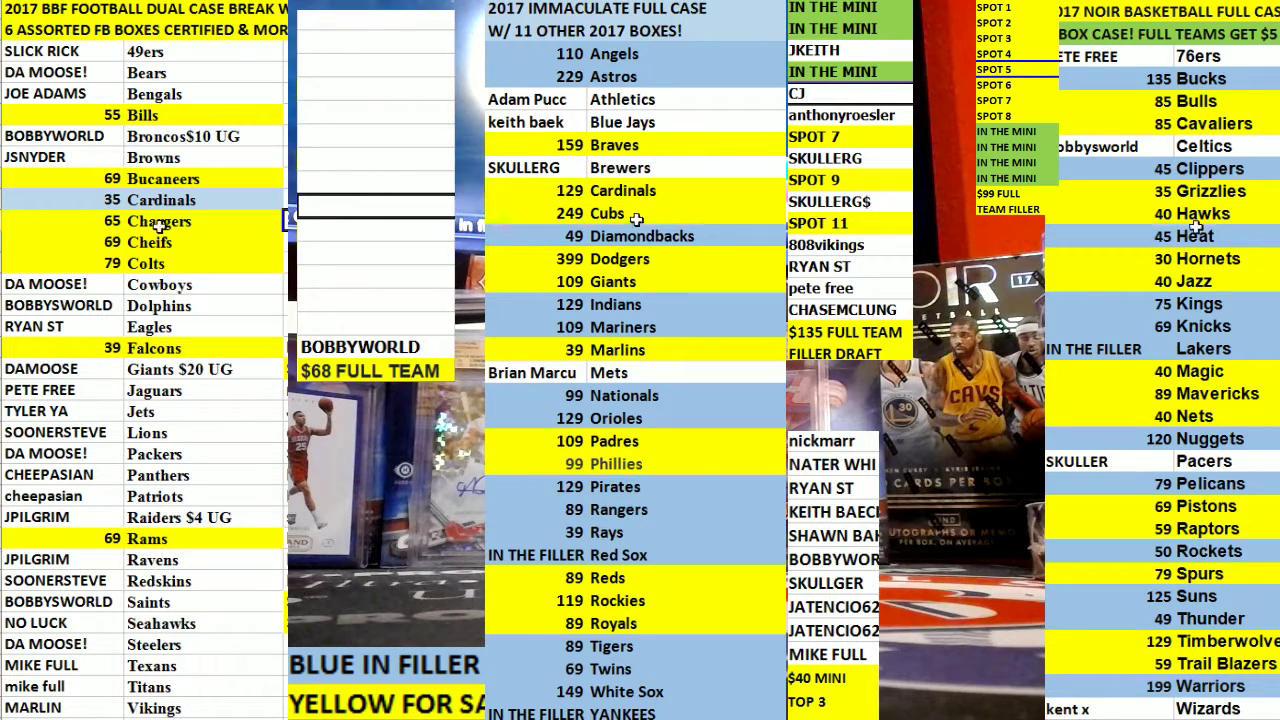
pyautogui.doubleClick(100, 260)
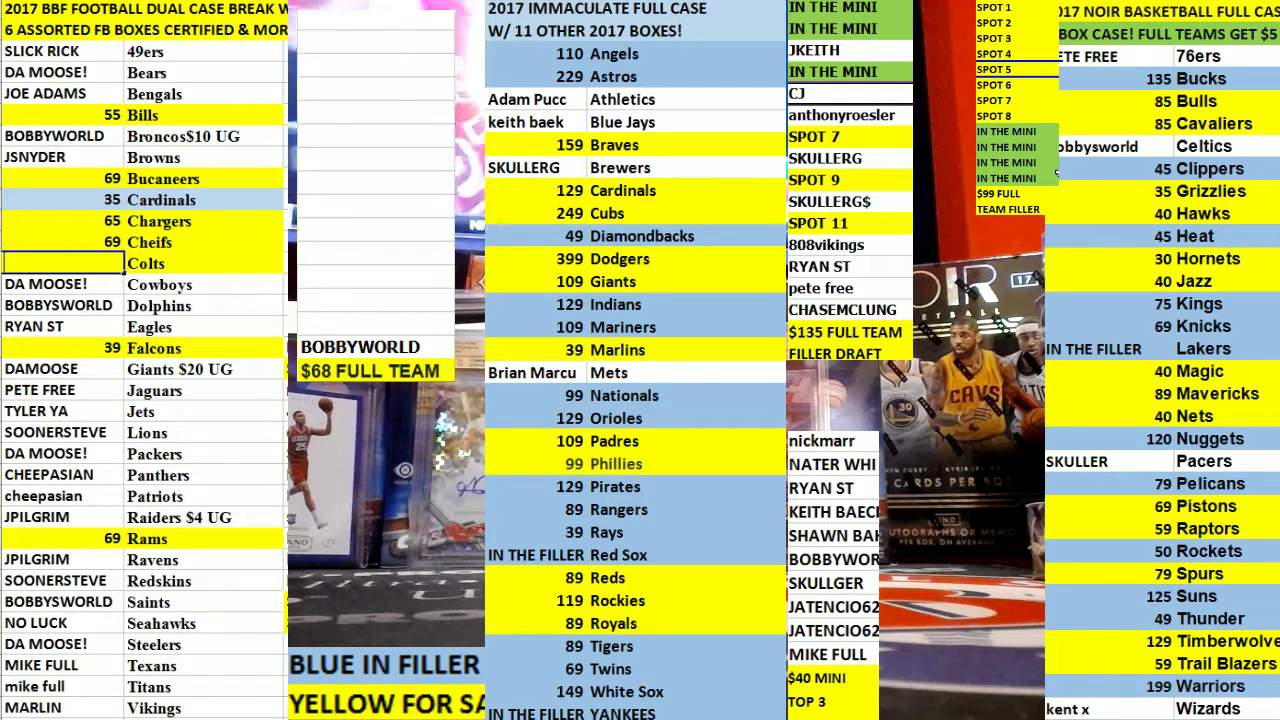
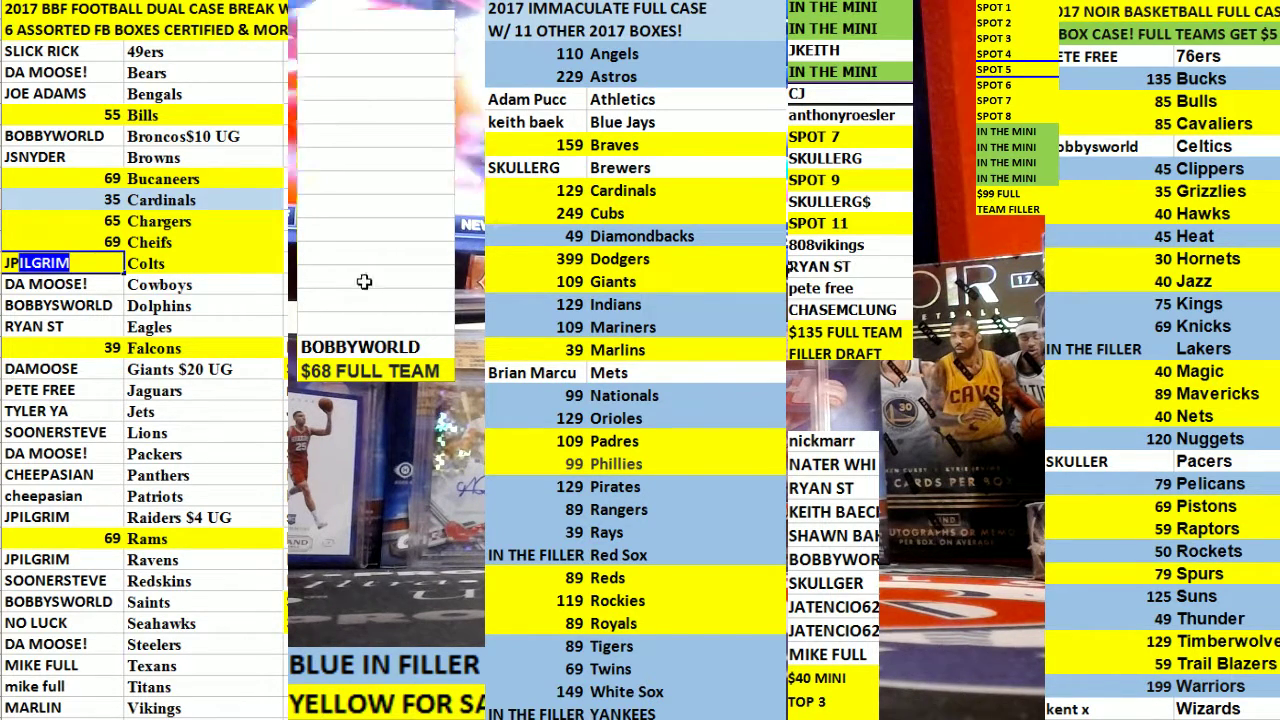
pyautogui.press('Return')
pyautogui.click(207, 265)
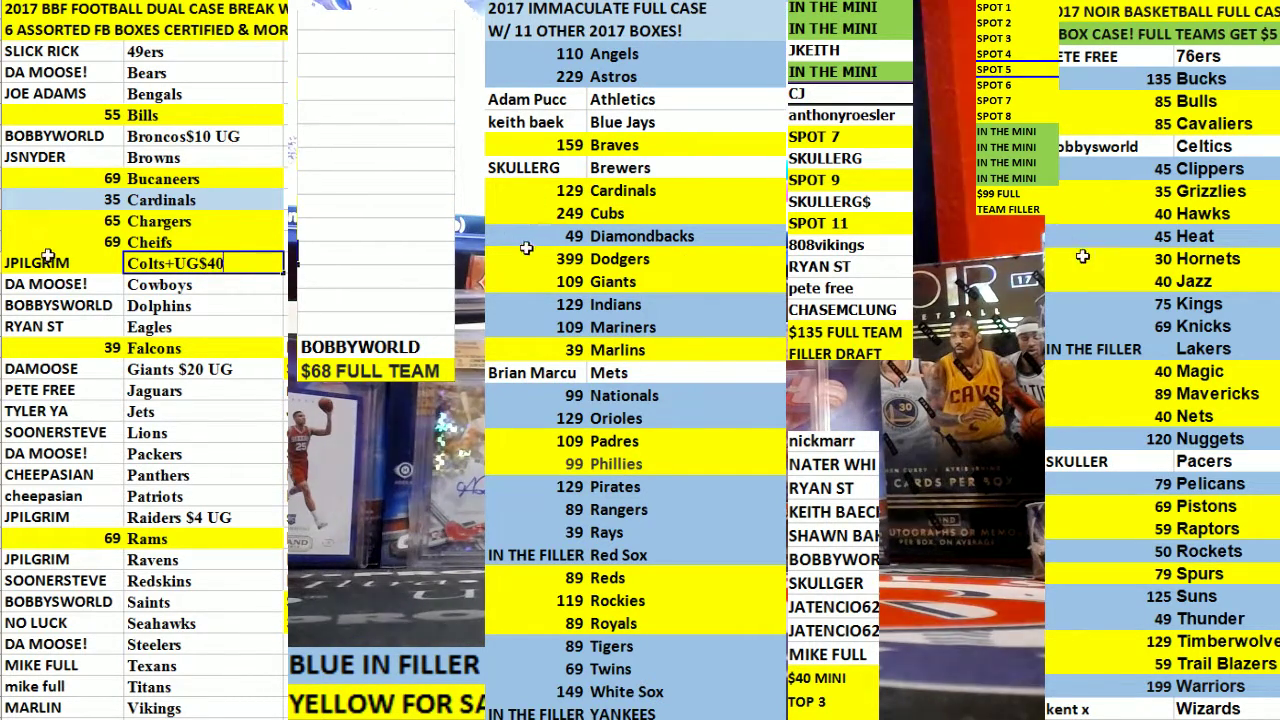
pyautogui.press('Return')
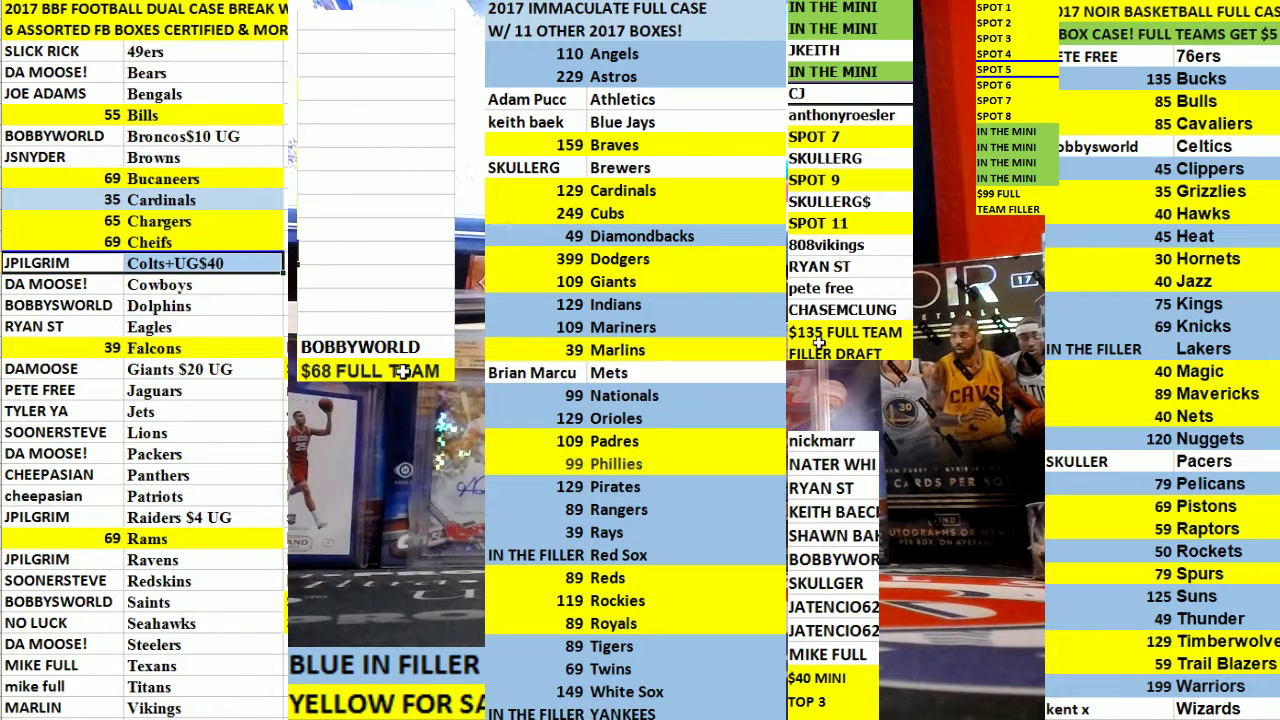
pyautogui.click(112, 575)
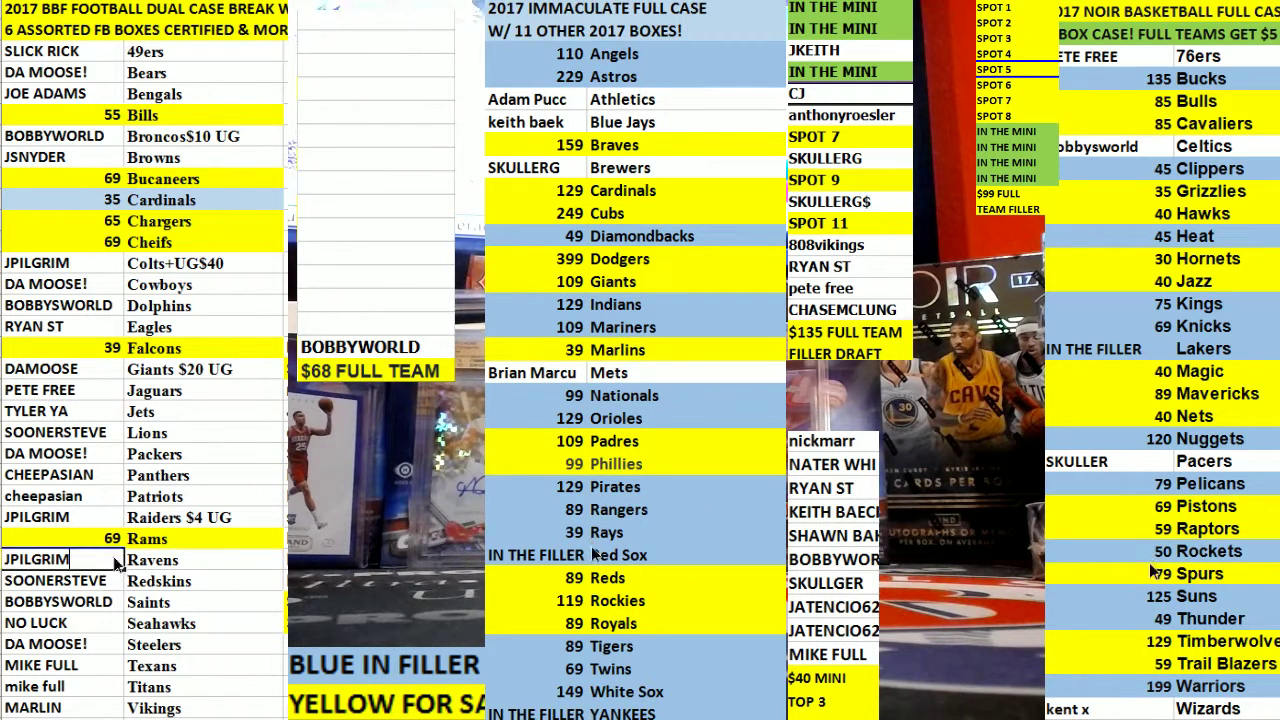
# Re-enter 39 as the Ravens price.
pyautogui.doubleClick(60, 559)
pyautogui.write('3')
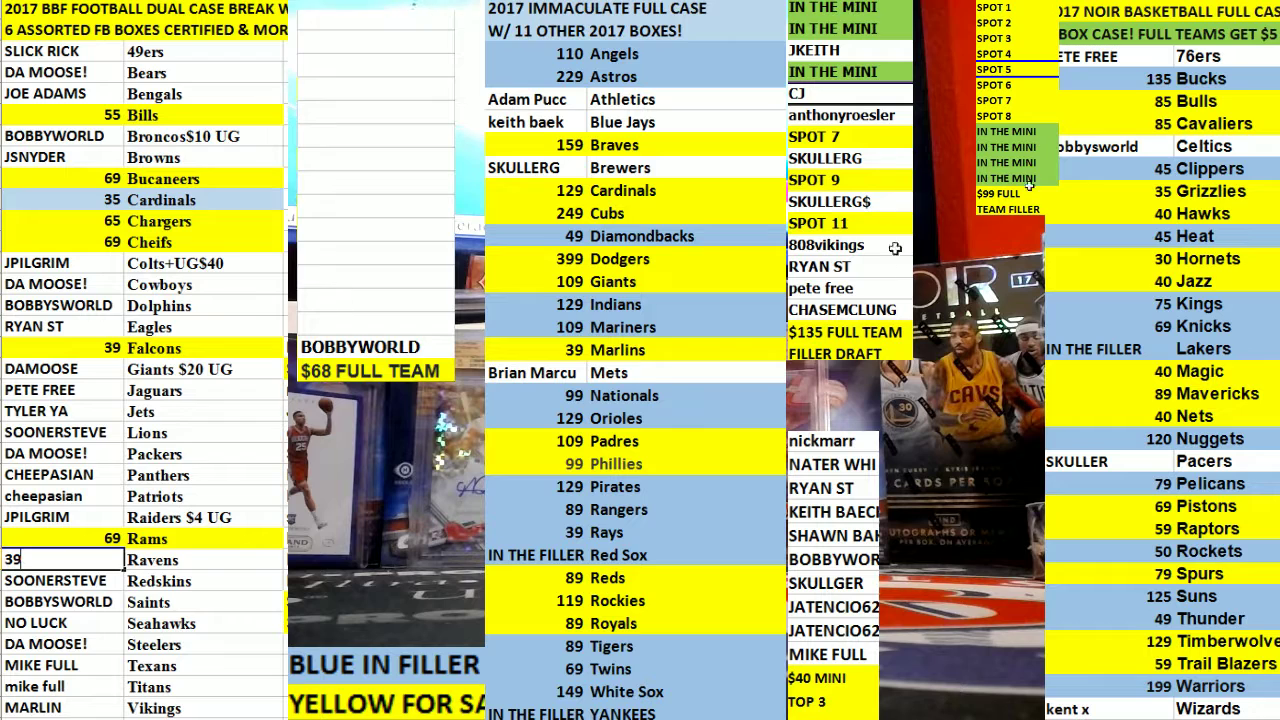
pyautogui.write('9')
pyautogui.click(370, 347)
# Put BOBBYWORLD on the Cardinals row and remove its light-blue fill.
pyautogui.click(60, 200)
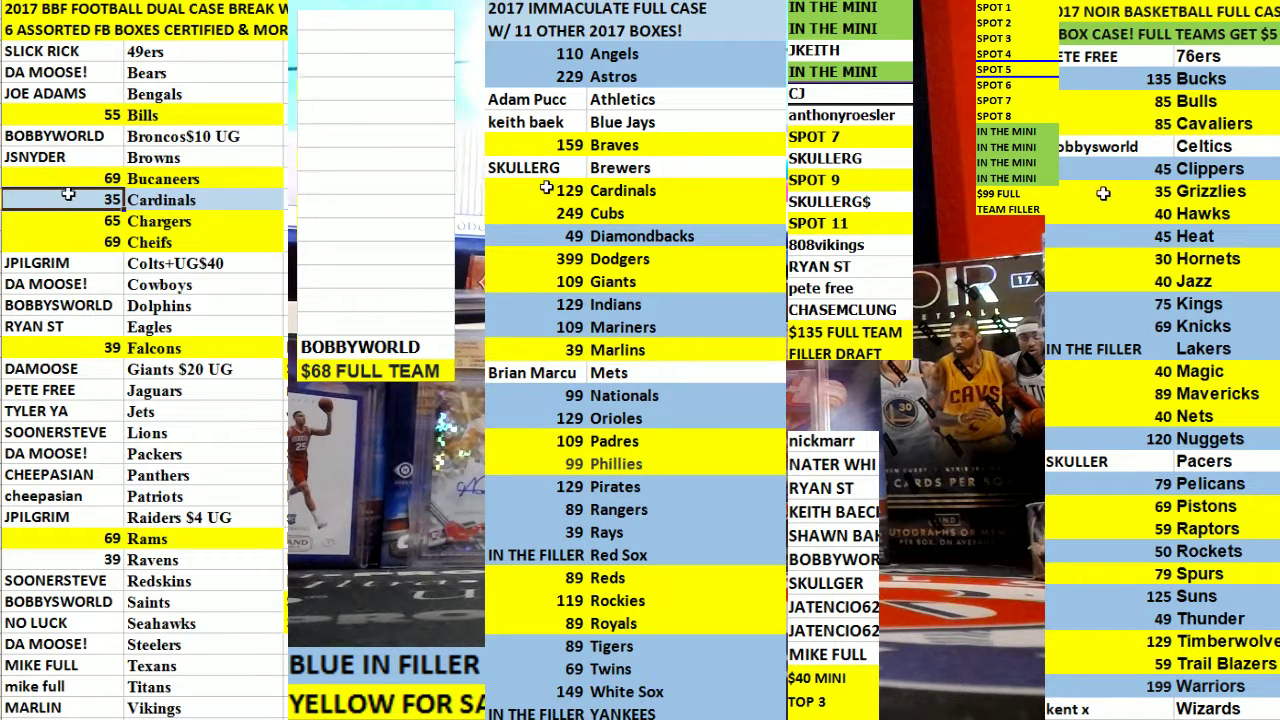
pyautogui.write('BOBBYWORLD')
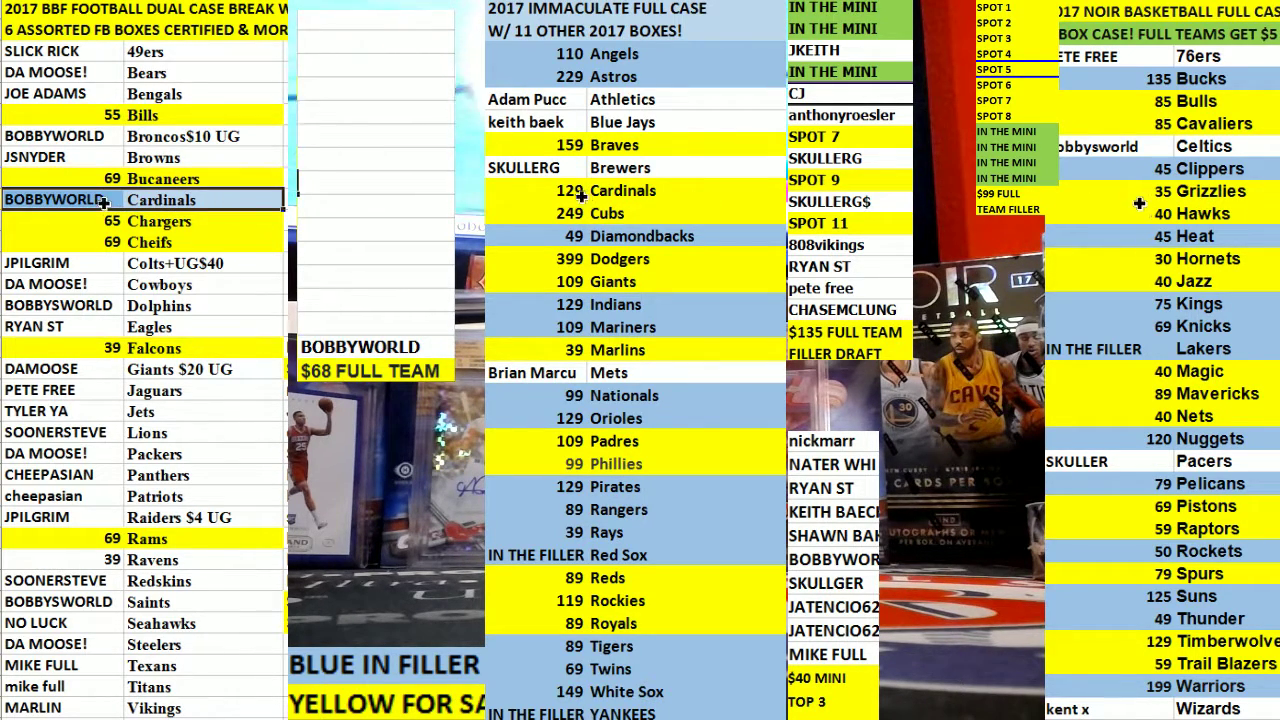
pyautogui.hotkey('shift', 'Right')
pyautogui.hotkey('alt', 'h')
pyautogui.press('h')
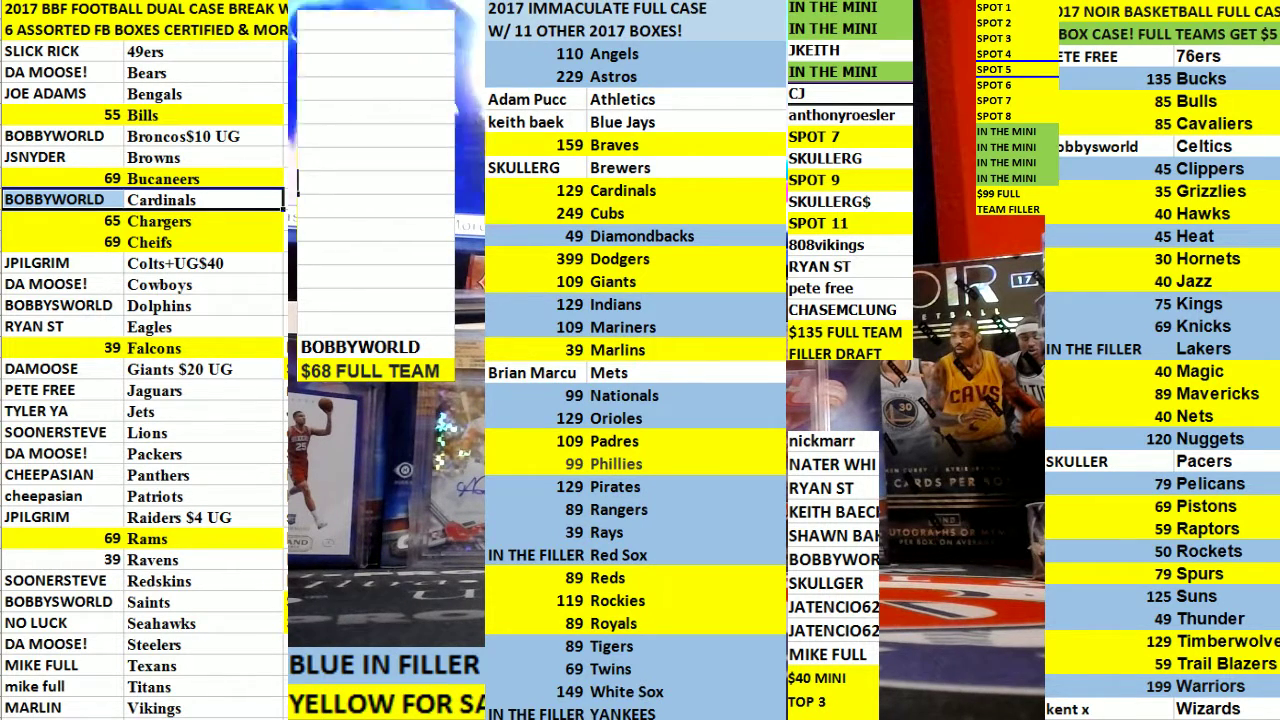
pyautogui.click(160, 221)
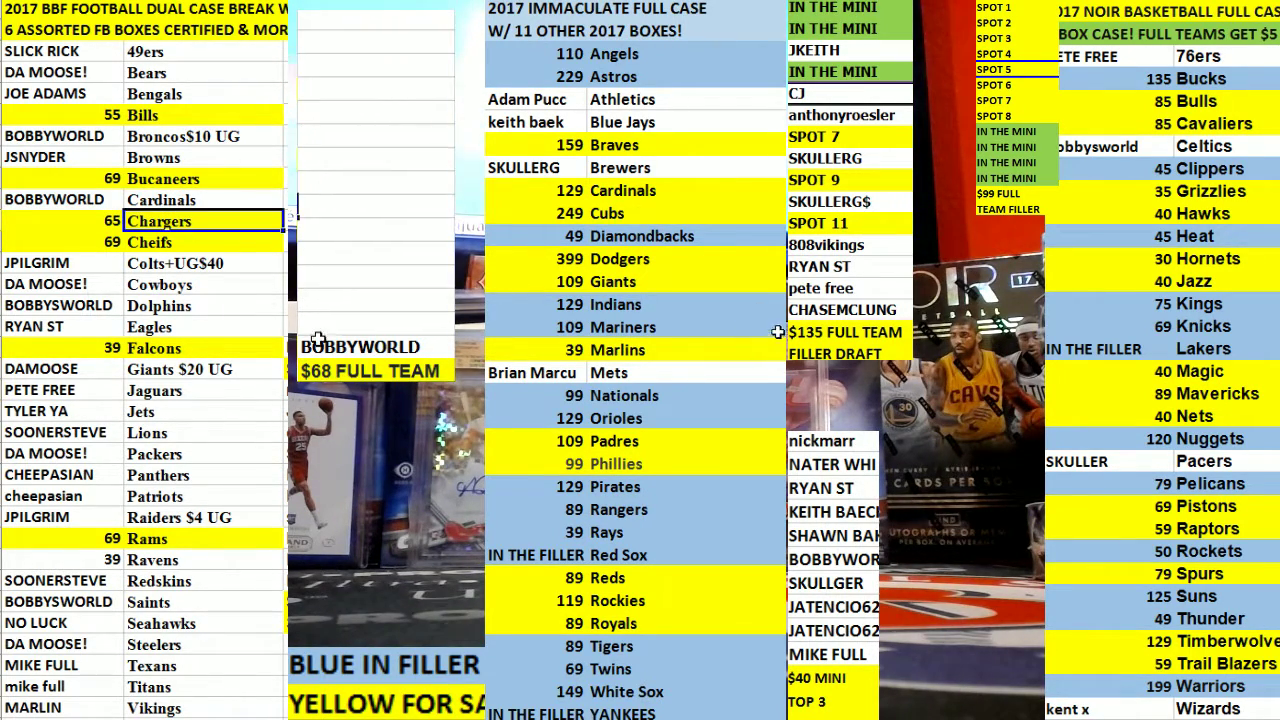
# Fill the Ravens row yellow to mark it unsold.
pyautogui.click(183, 560)
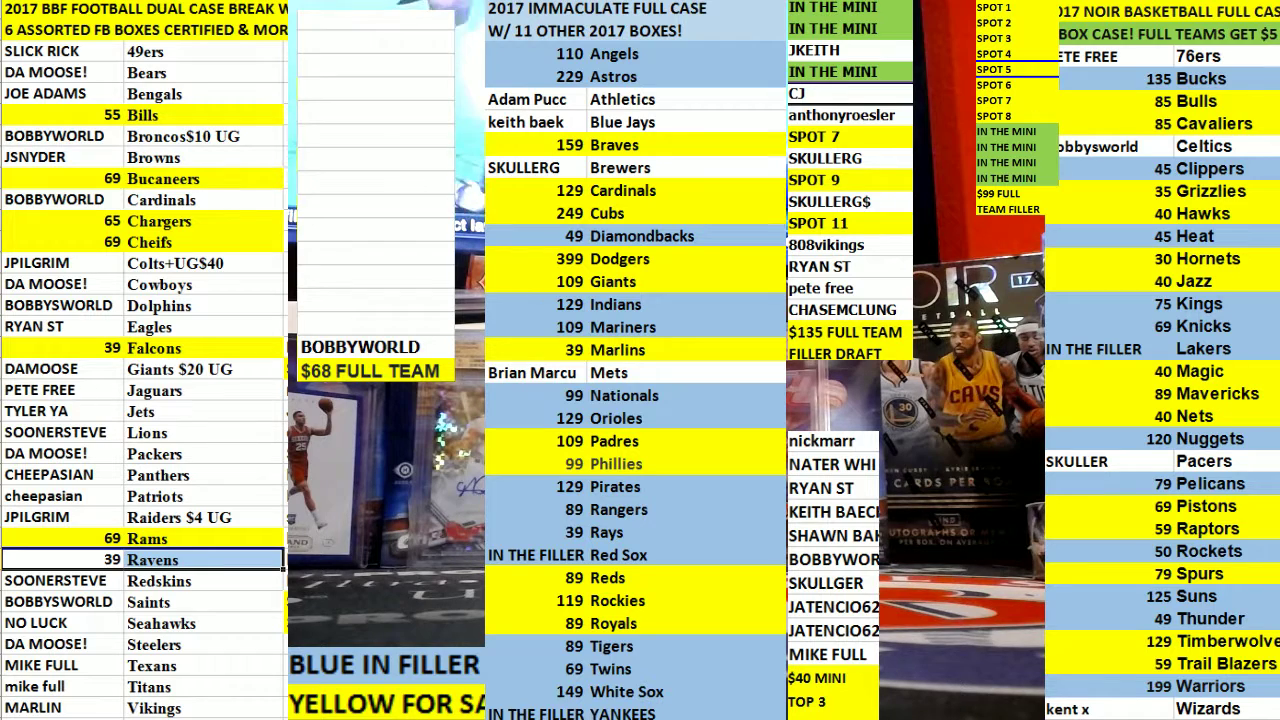
pyautogui.click(180, 136)
pyautogui.click(165, 199)
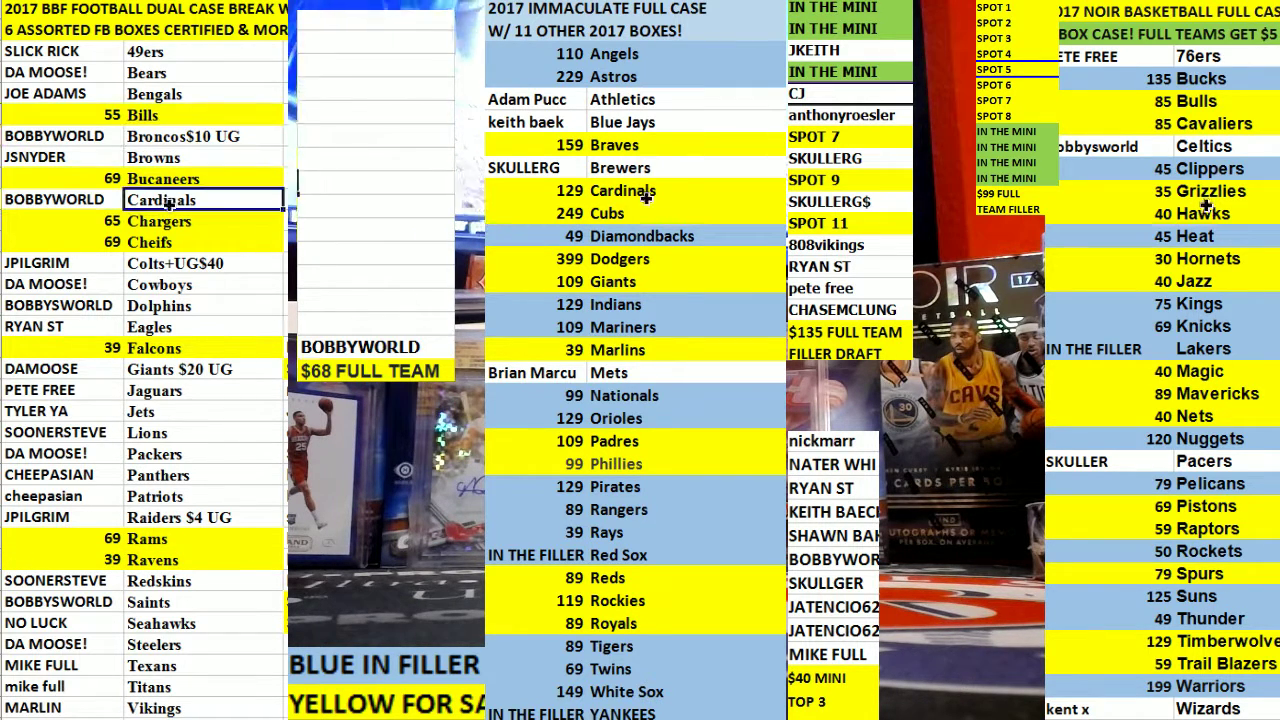
pyautogui.click(172, 240)
pyautogui.click(165, 348)
pyautogui.click(165, 496)
pyautogui.moveTo(170, 517); pyautogui.dragTo(160, 539)
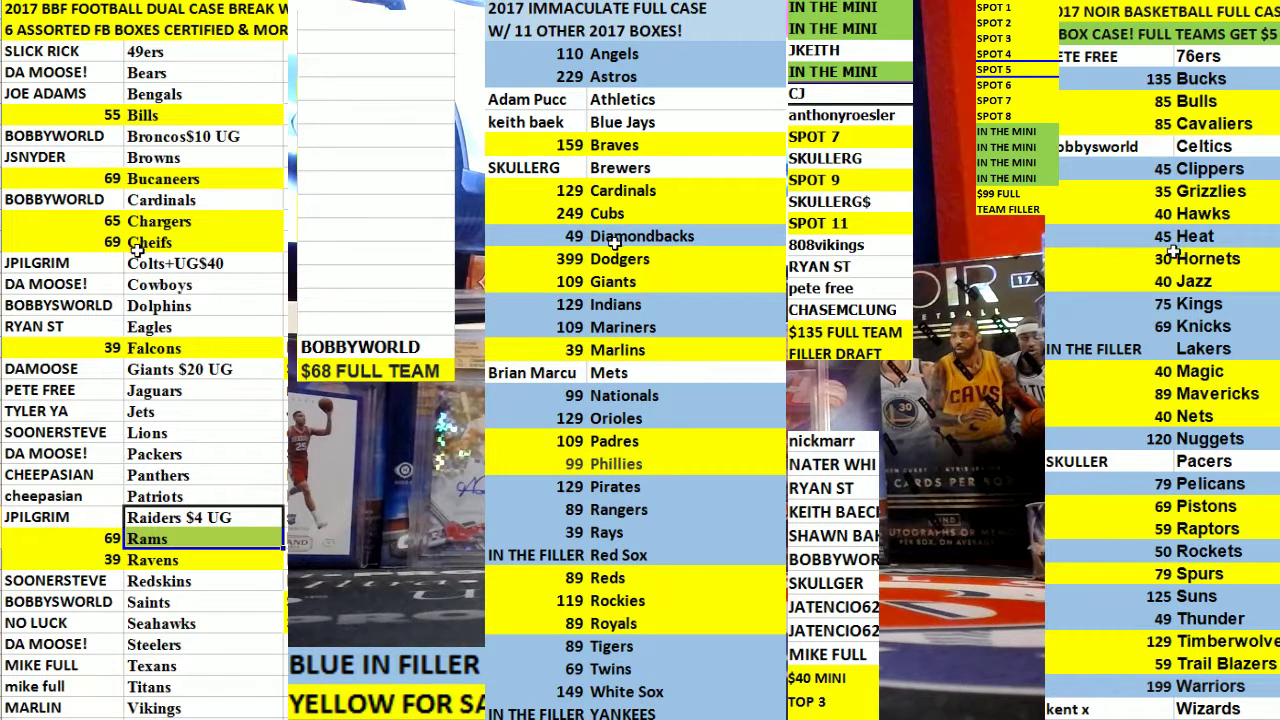
# Set the Cardinals price to 35 and put BOBBYWORLD on the Chargers row.
pyautogui.click(100, 200)
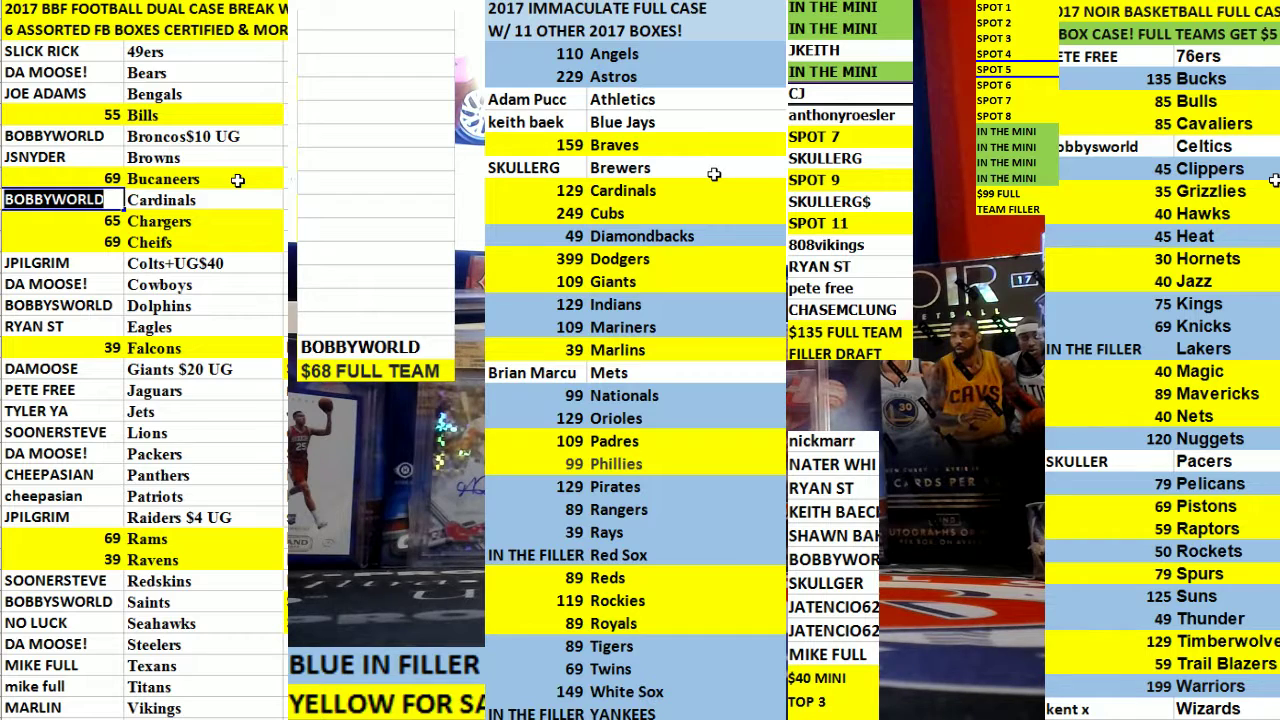
pyautogui.write('2')
pyautogui.write('5')
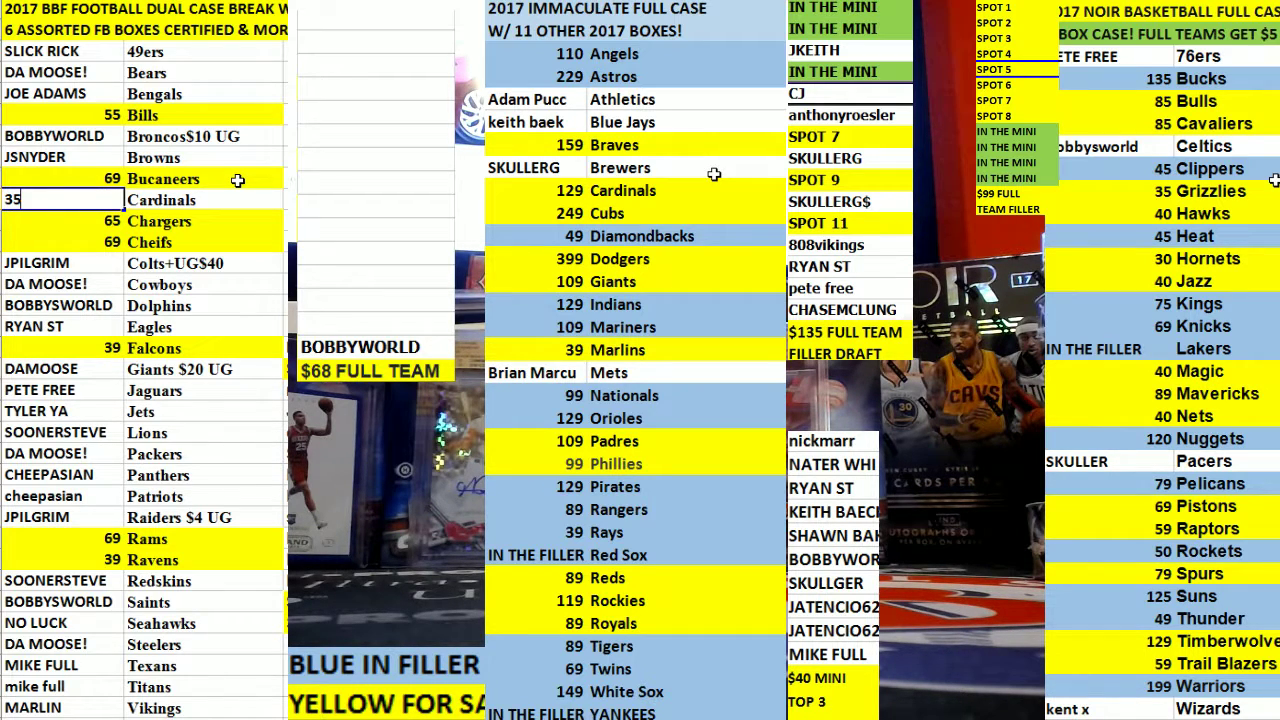
pyautogui.press('Return')
pyautogui.write('65')
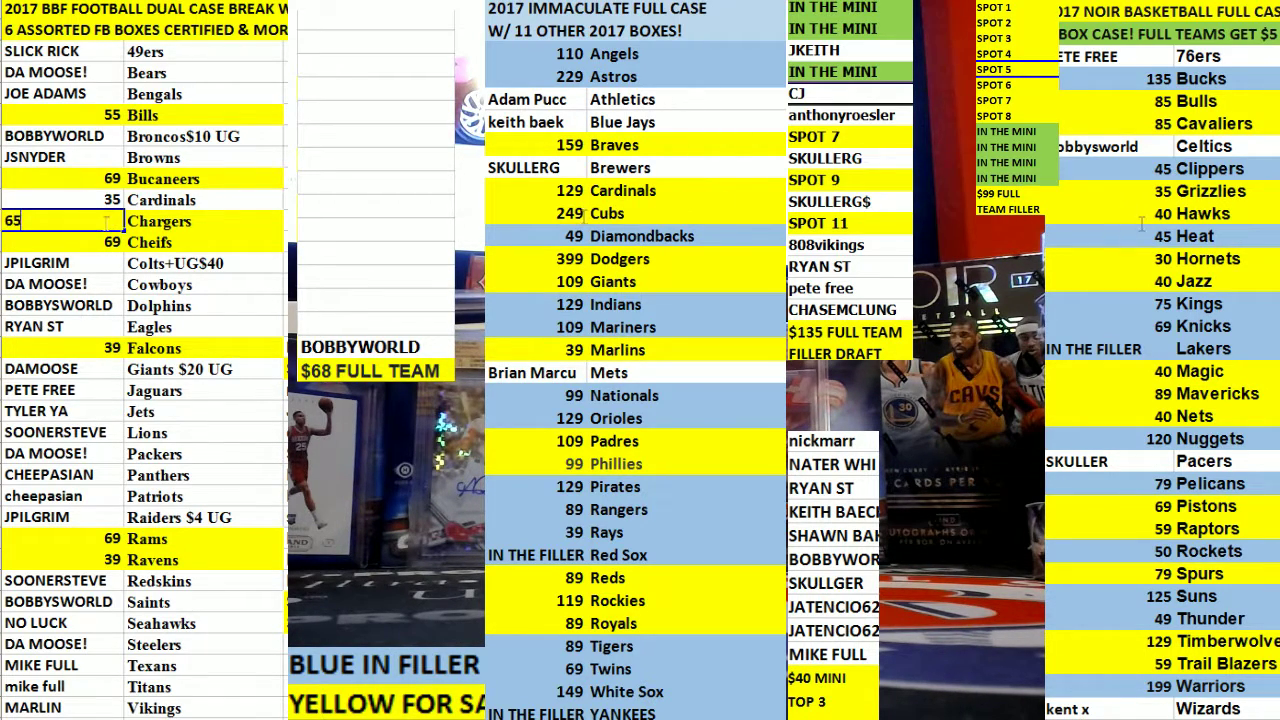
pyautogui.hotkey('shift', 'Home')
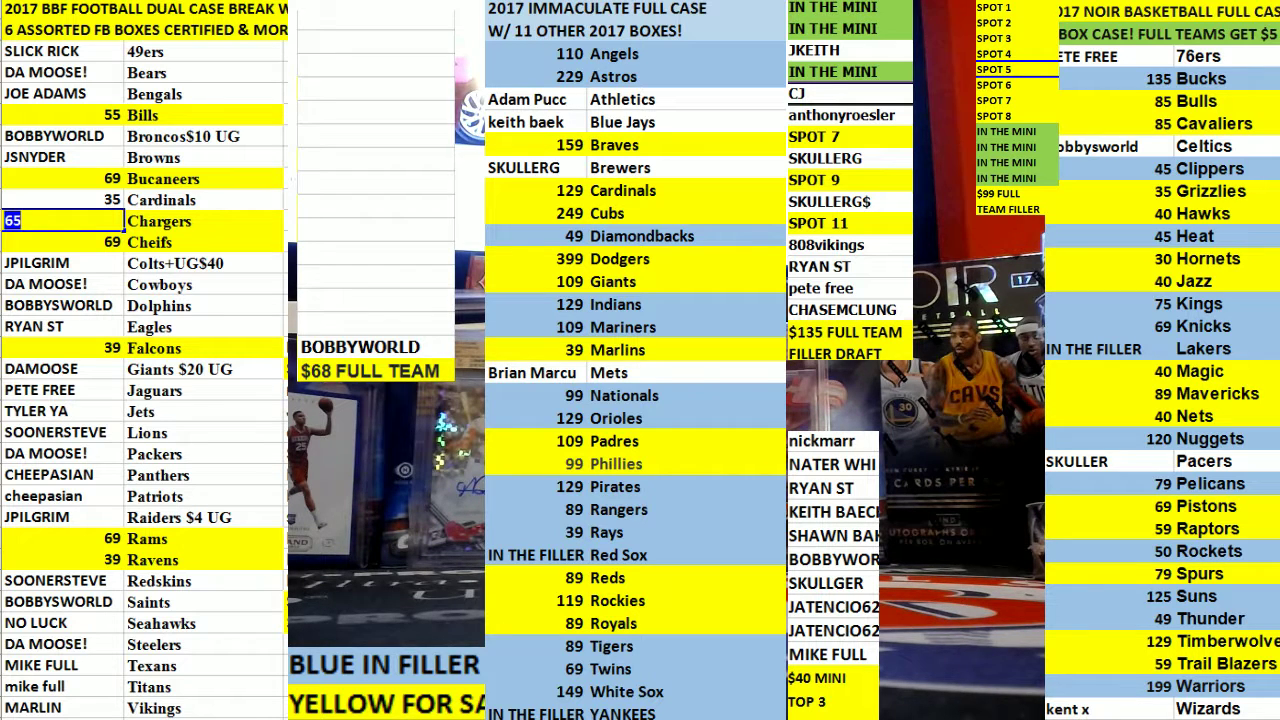
pyautogui.write('BOBBYWORLD')
pyautogui.press('Return')
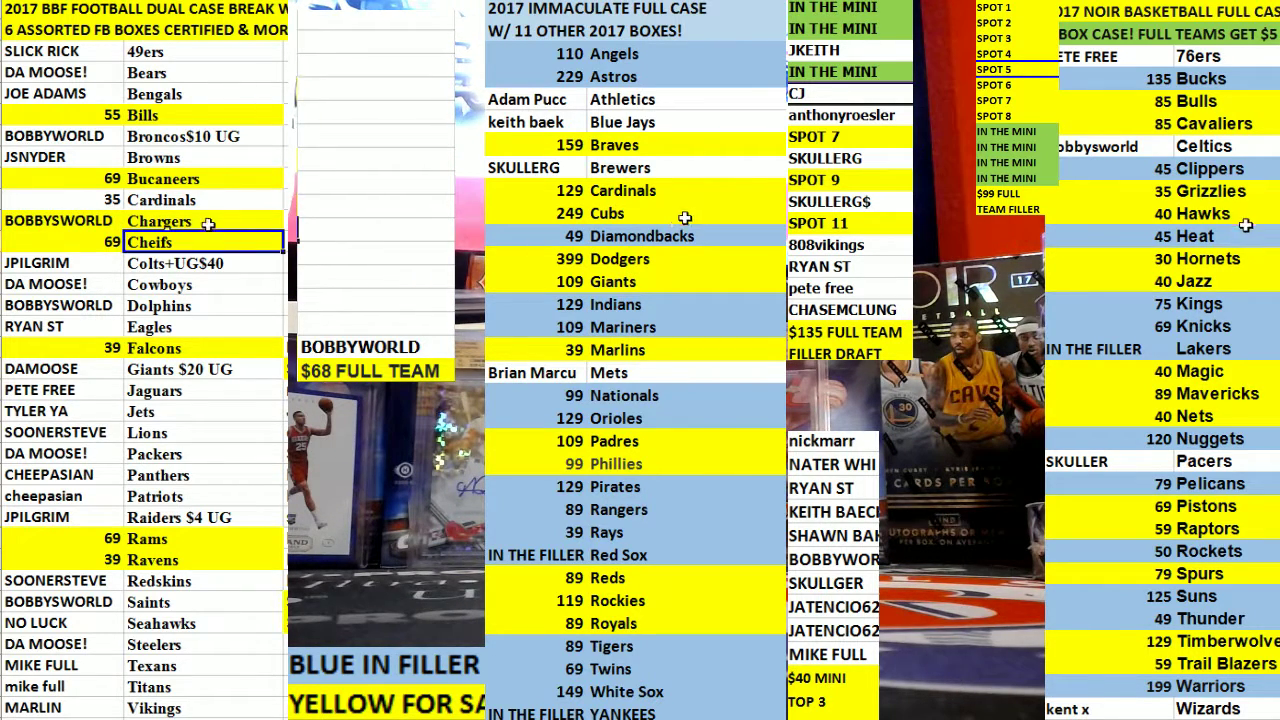
# Change the Chargers team entry to Chargers+$30 UG.
pyautogui.click(208, 222)
pyautogui.write('+')
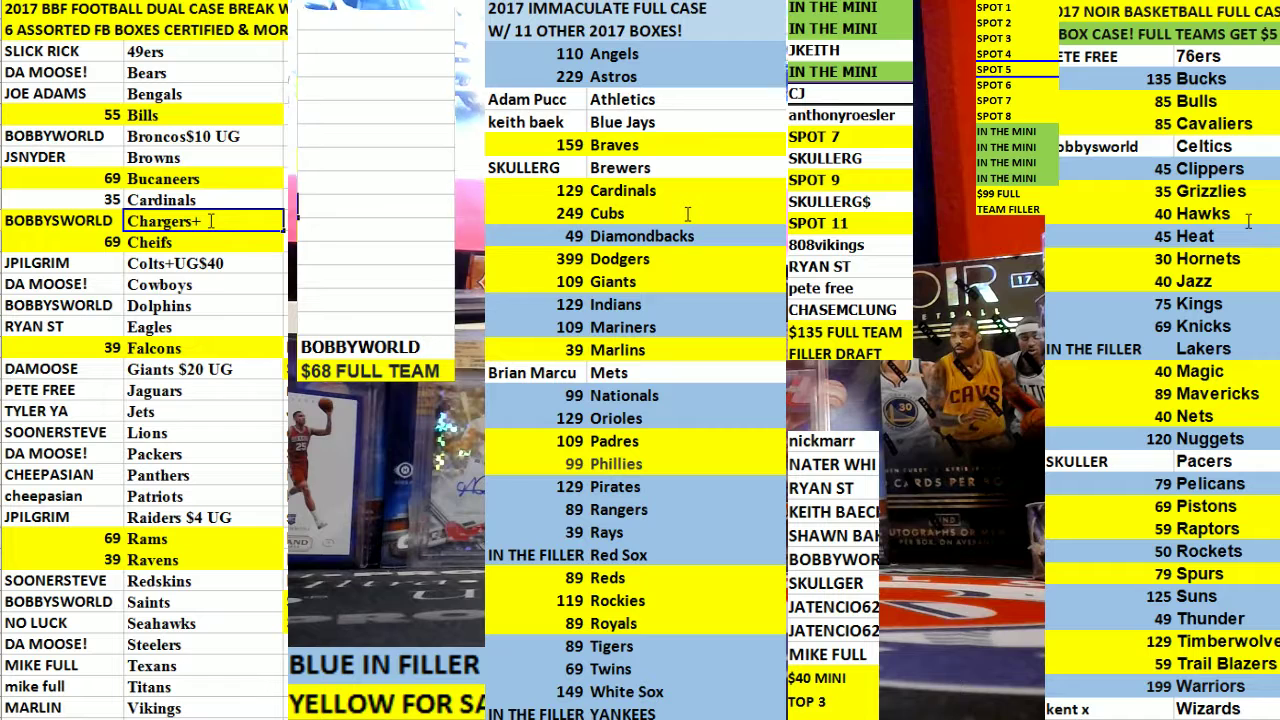
pyautogui.write('$30 UG')
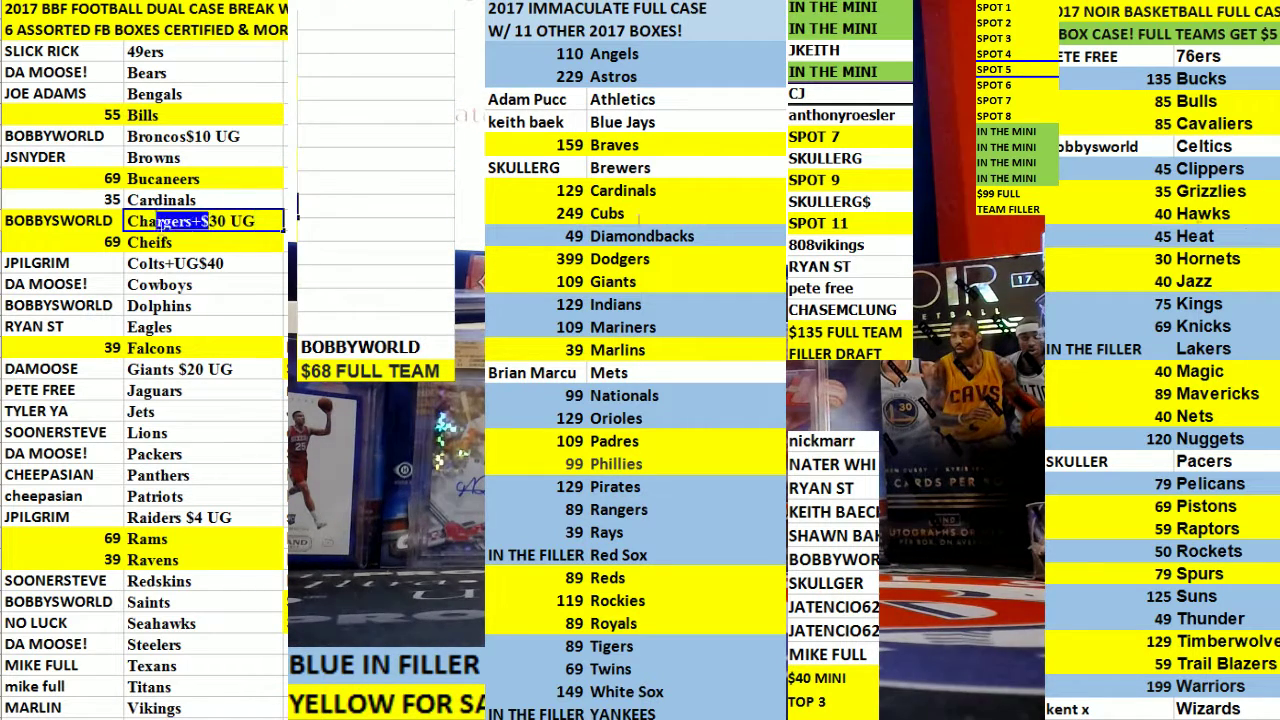
pyautogui.moveTo(60, 221); pyautogui.dragTo(165, 222)
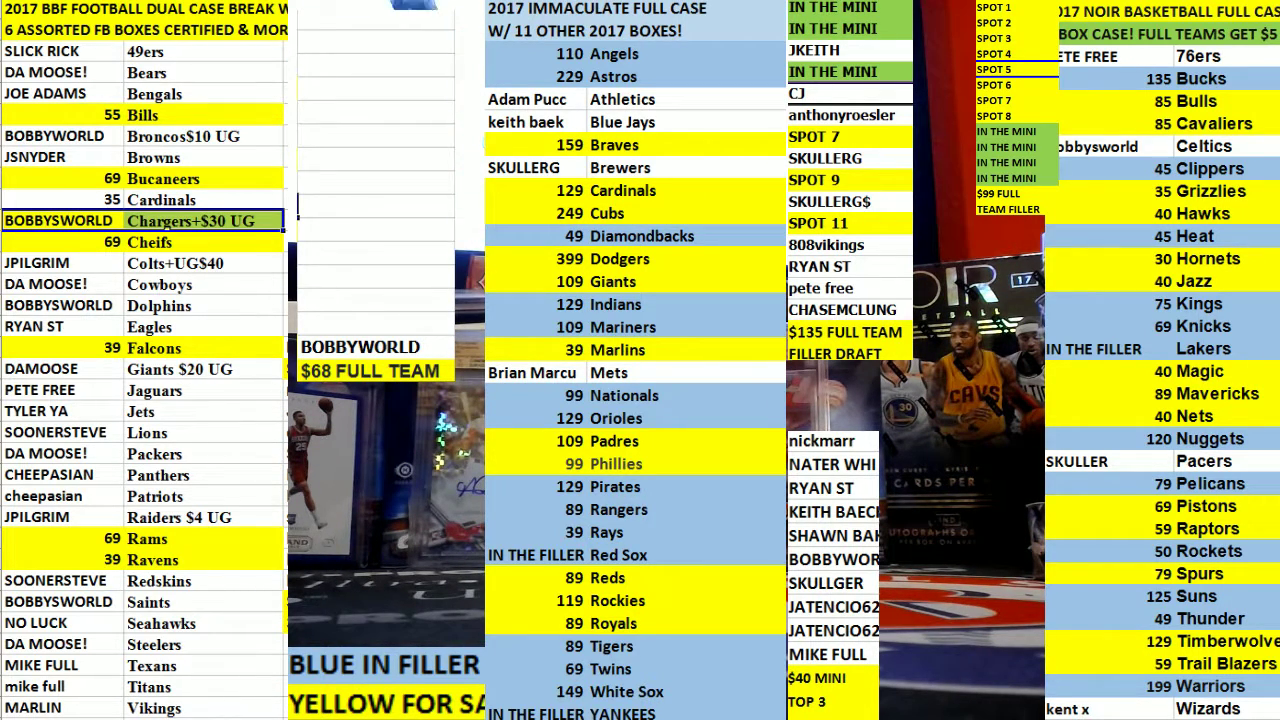
pyautogui.click(395, 214)
pyautogui.click(200, 538)
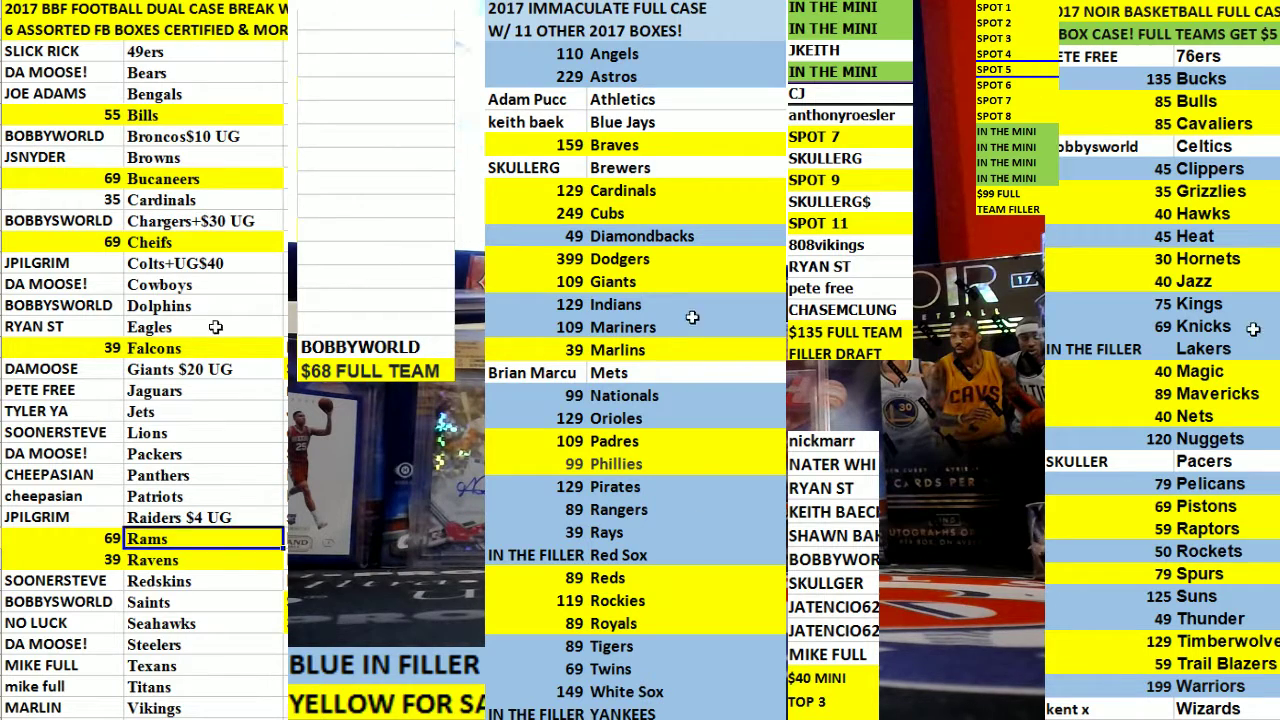
pyautogui.click(200, 369)
pyautogui.click(240, 115)
pyautogui.click(232, 220)
pyautogui.click(232, 306)
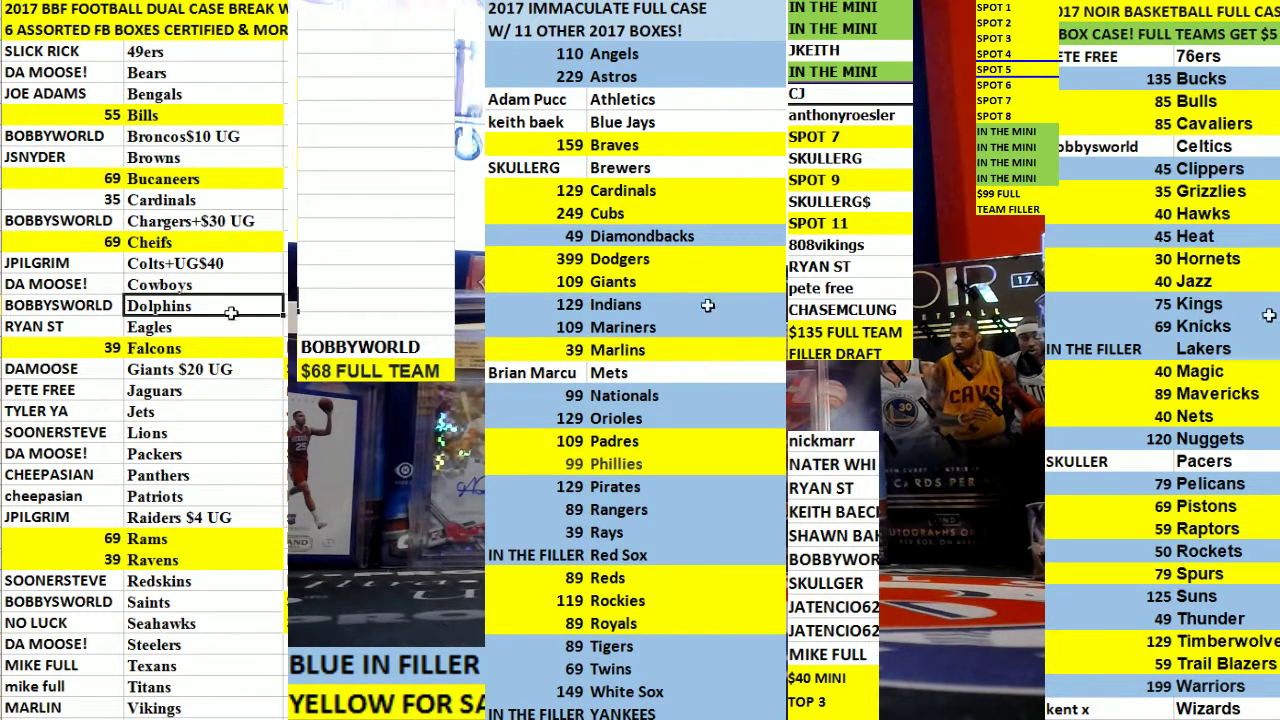
pyautogui.click(232, 412)
pyautogui.click(234, 559)
pyautogui.click(232, 391)
pyautogui.click(232, 244)
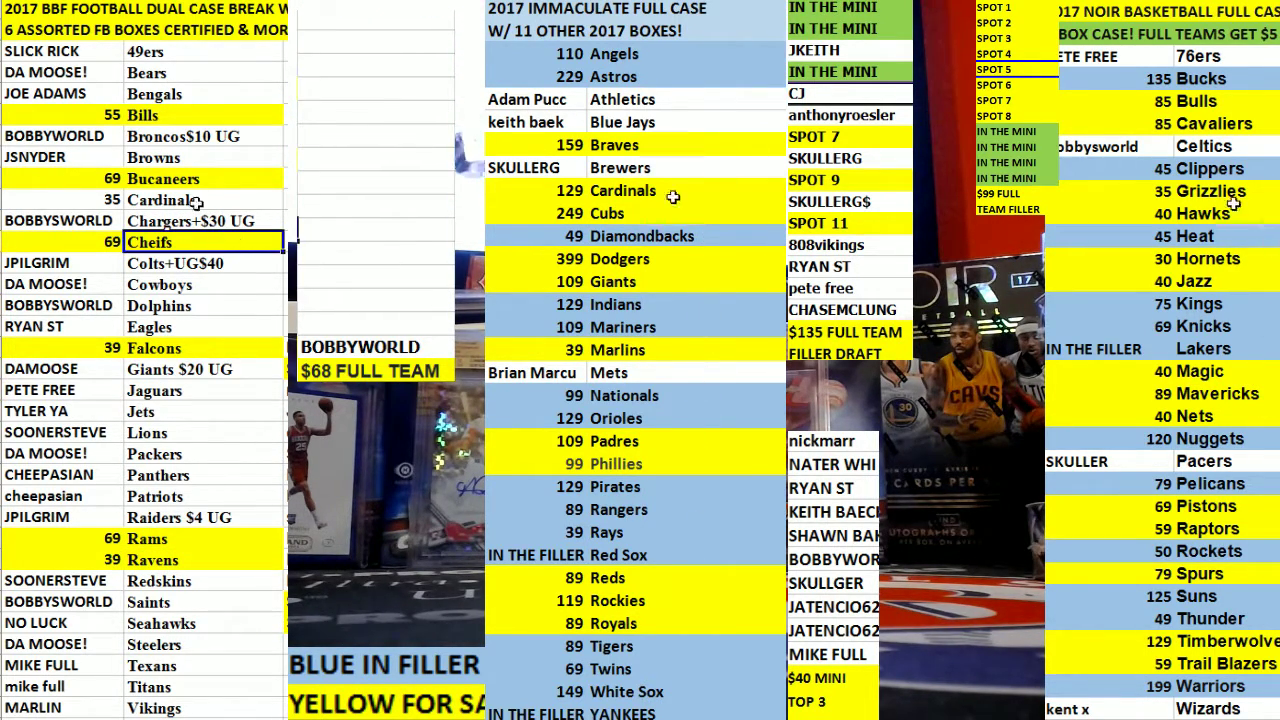
# Shade the 35 Cardinals row yellow by repeating the fill with F4.
pyautogui.moveTo(200, 199); pyautogui.dragTo(105, 197)
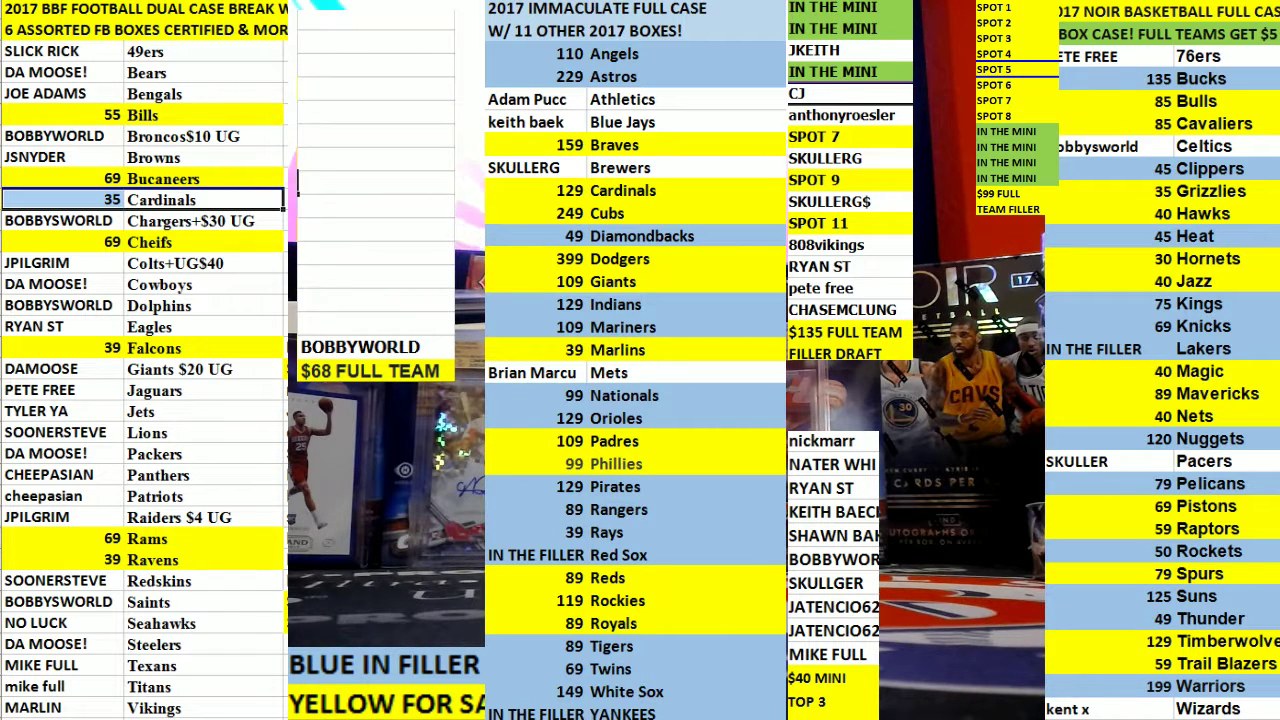
pyautogui.press('F4')
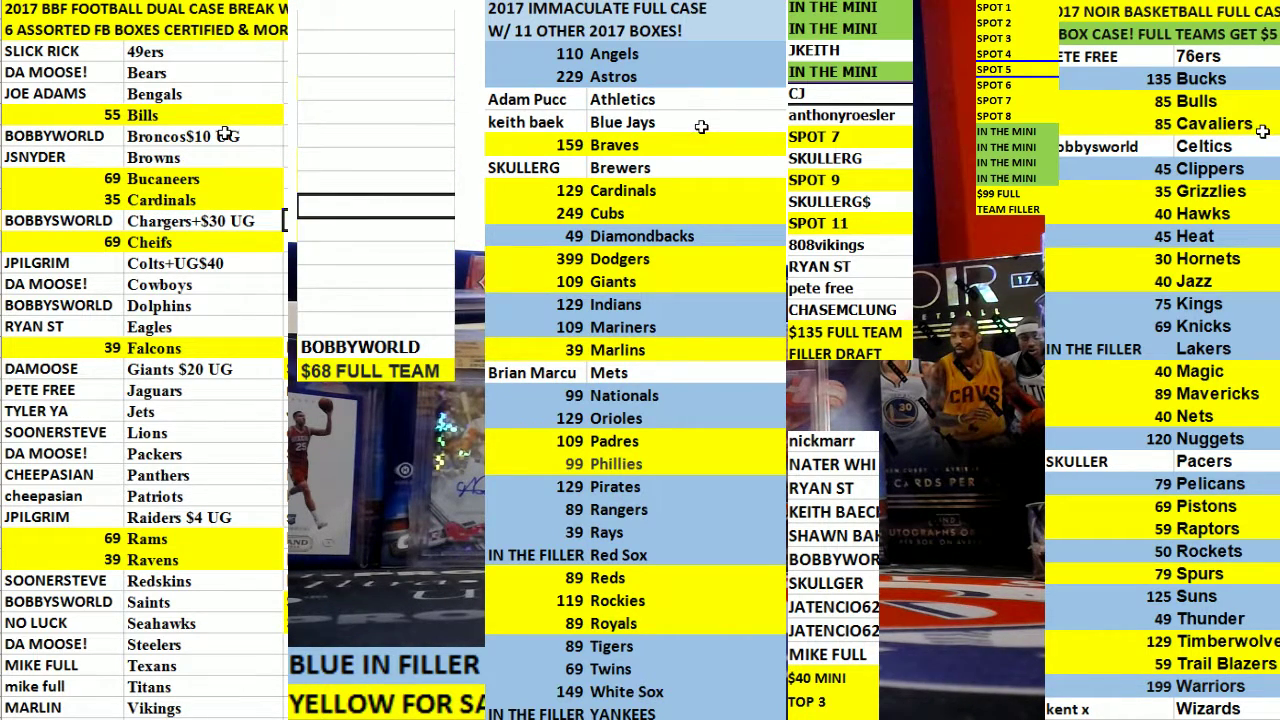
pyautogui.click(222, 116)
pyautogui.click(219, 178)
pyautogui.click(216, 199)
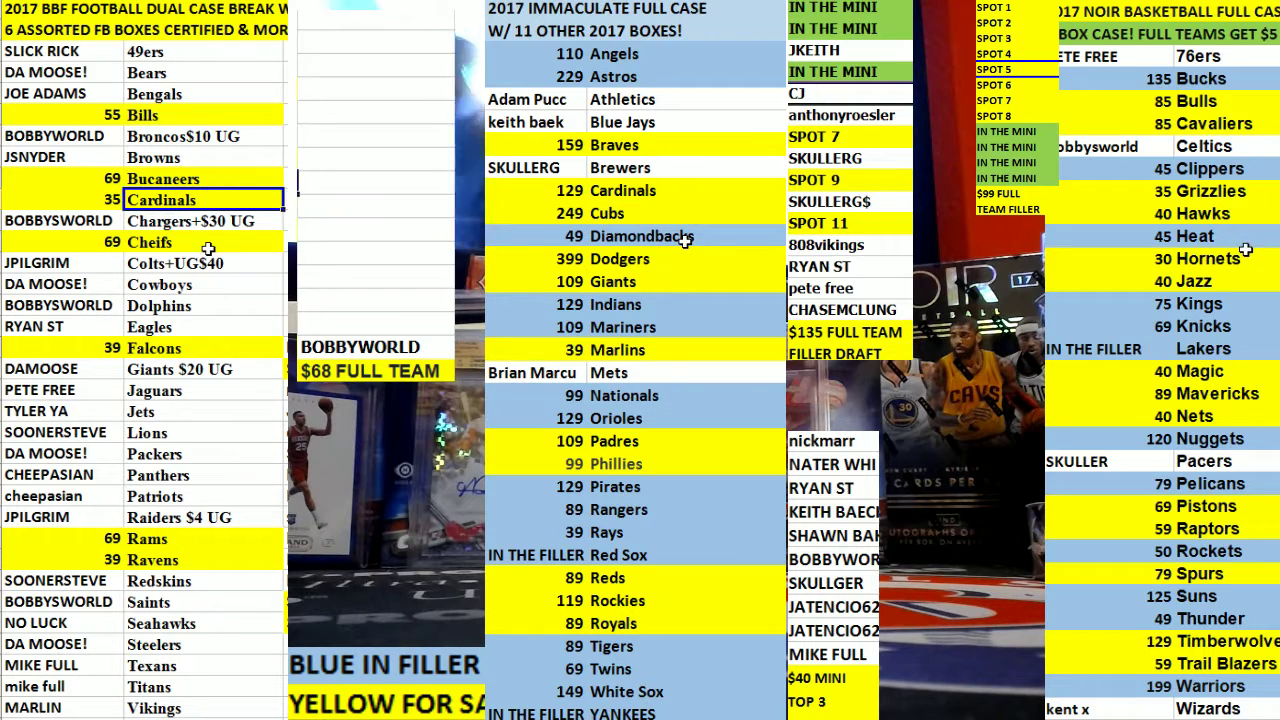
pyautogui.click(214, 242)
pyautogui.click(212, 327)
pyautogui.click(210, 453)
pyautogui.click(209, 560)
pyautogui.click(209, 581)
pyautogui.click(200, 412)
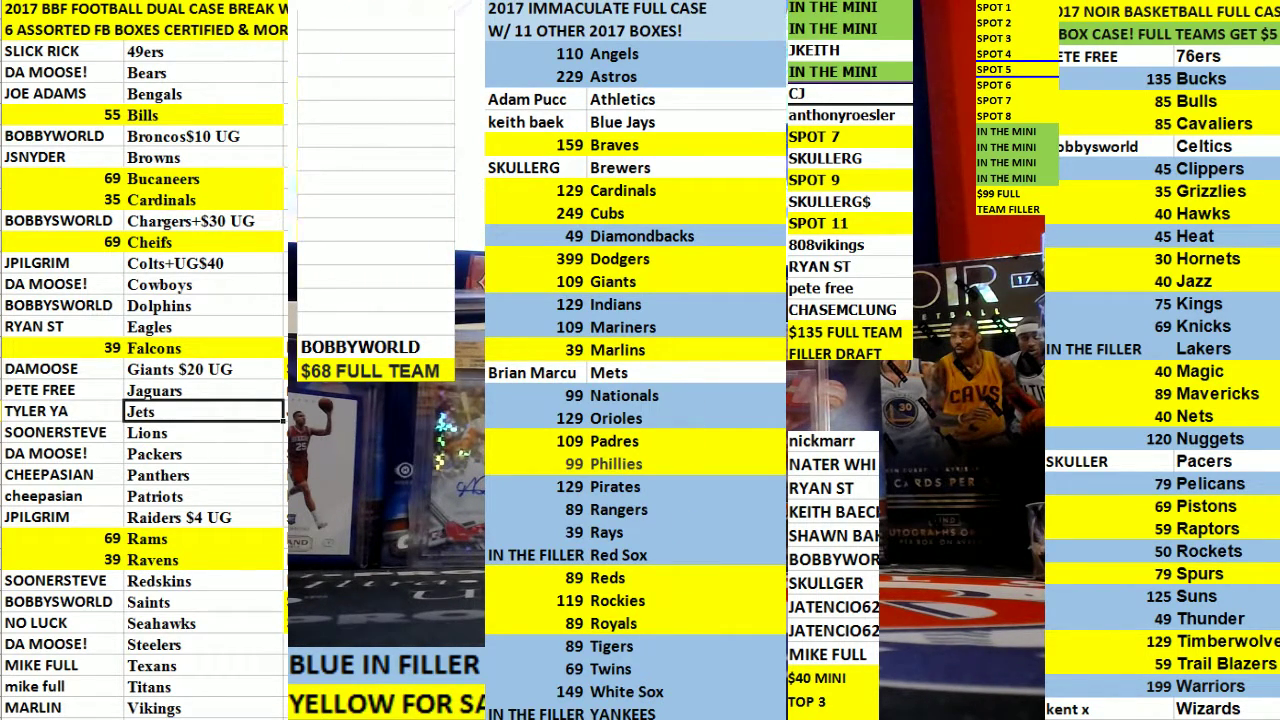
# Enter 125 in the cell at the top of the sheet.
pyautogui.click(437, 44)
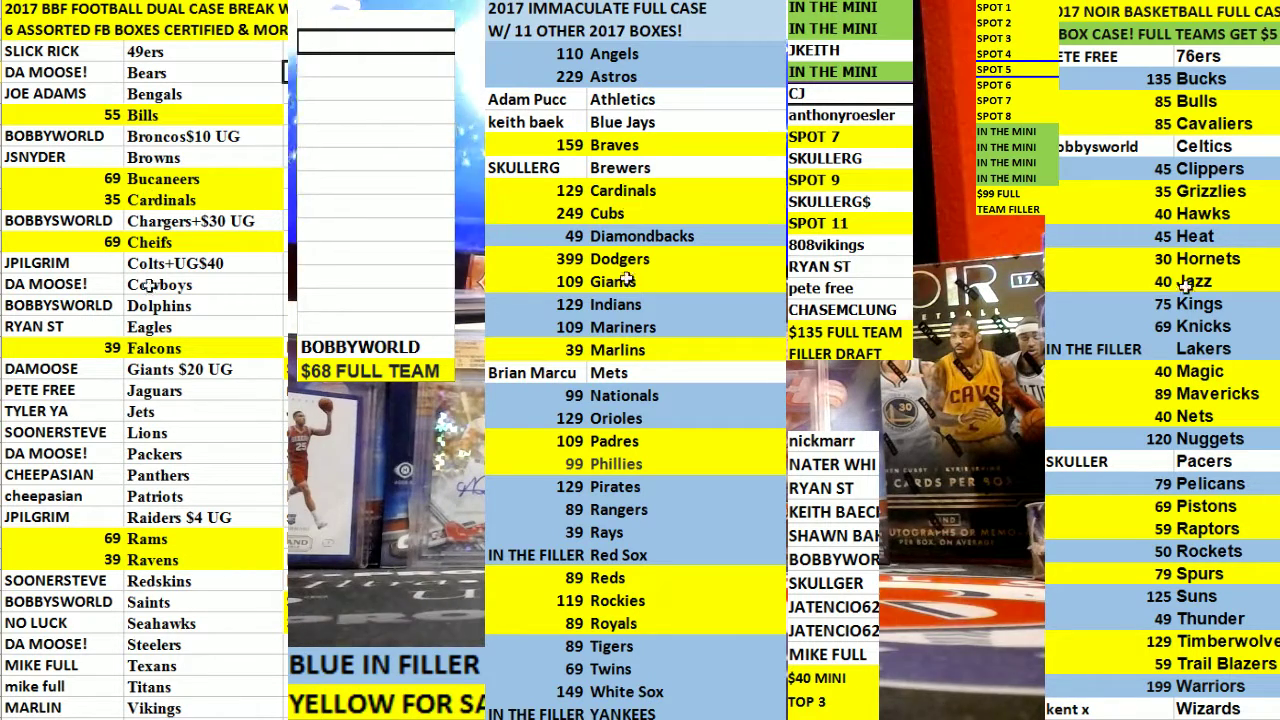
pyautogui.click(155, 348)
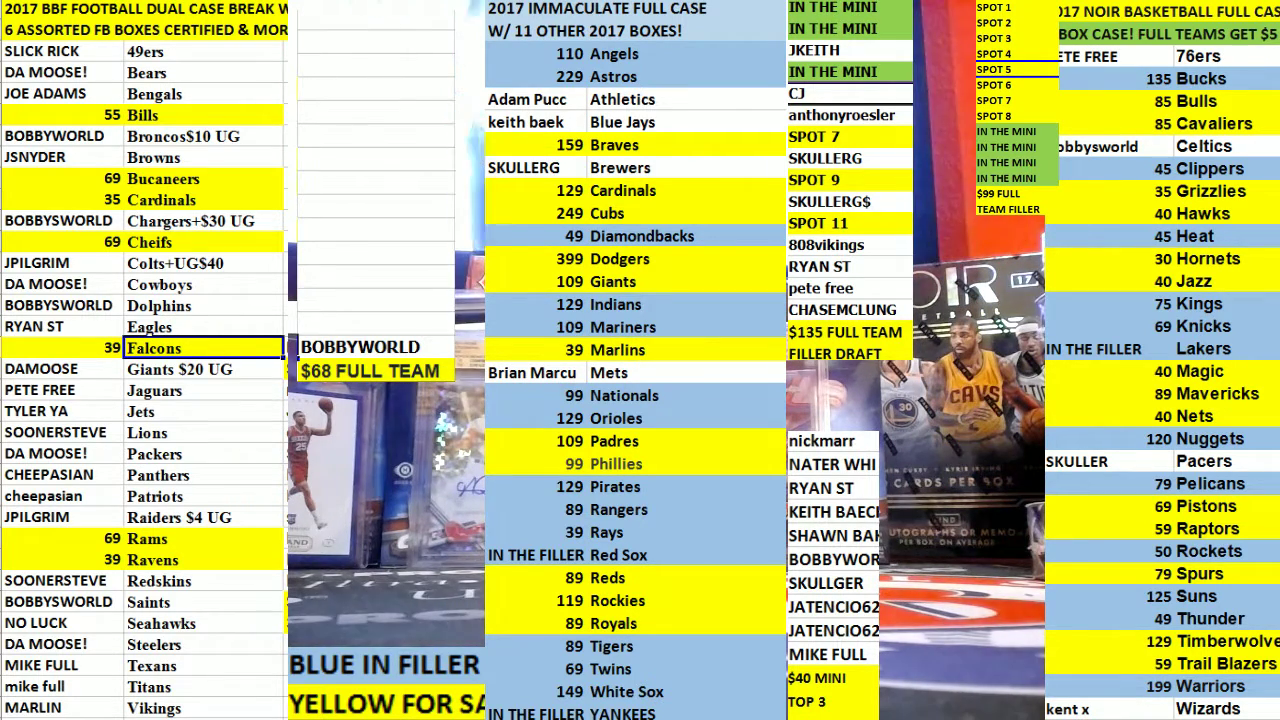
pyautogui.click(397, 42)
pyautogui.click(401, 20)
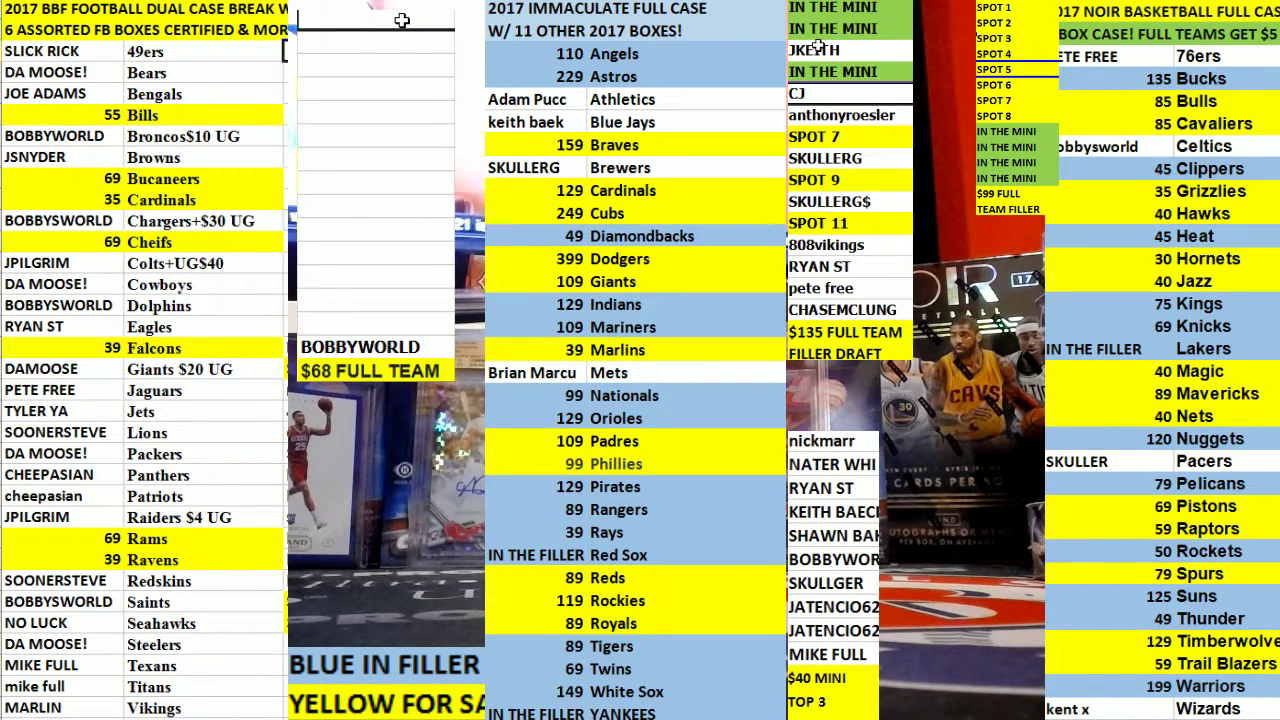
pyautogui.write('125')
pyautogui.press('Return')
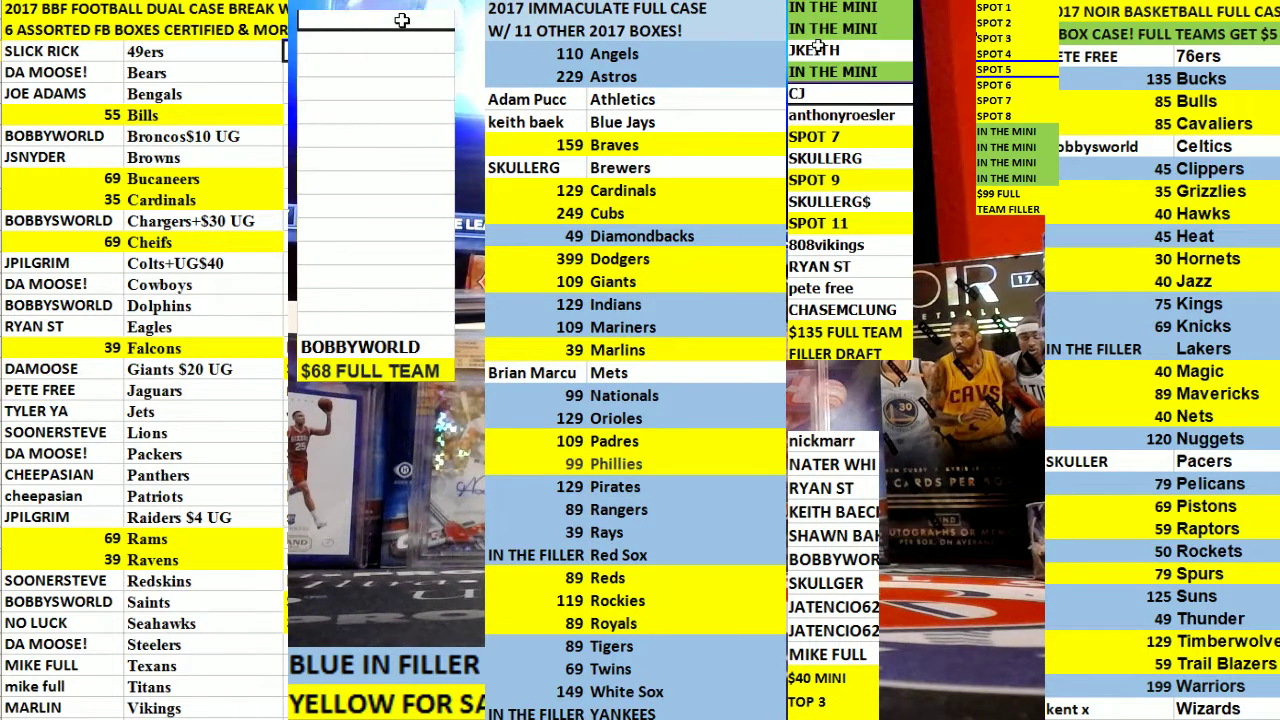
# Recolor the Bucaneers, Cardinals, Bills, Cheifs, Falcons, Rams and Ravens rows light blue.
pyautogui.scroll(-1, 208, 203)
pyautogui.scroll(1, 208, 203)
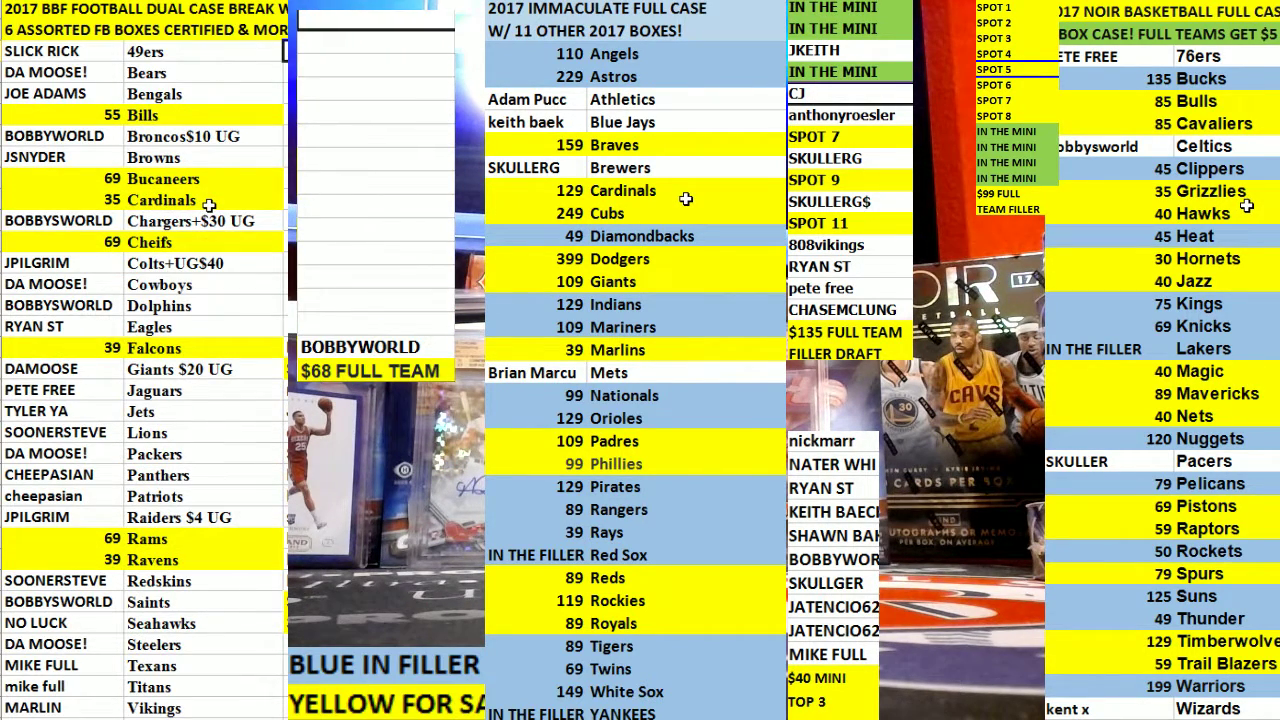
pyautogui.moveTo(208, 200); pyautogui.dragTo(208, 180)
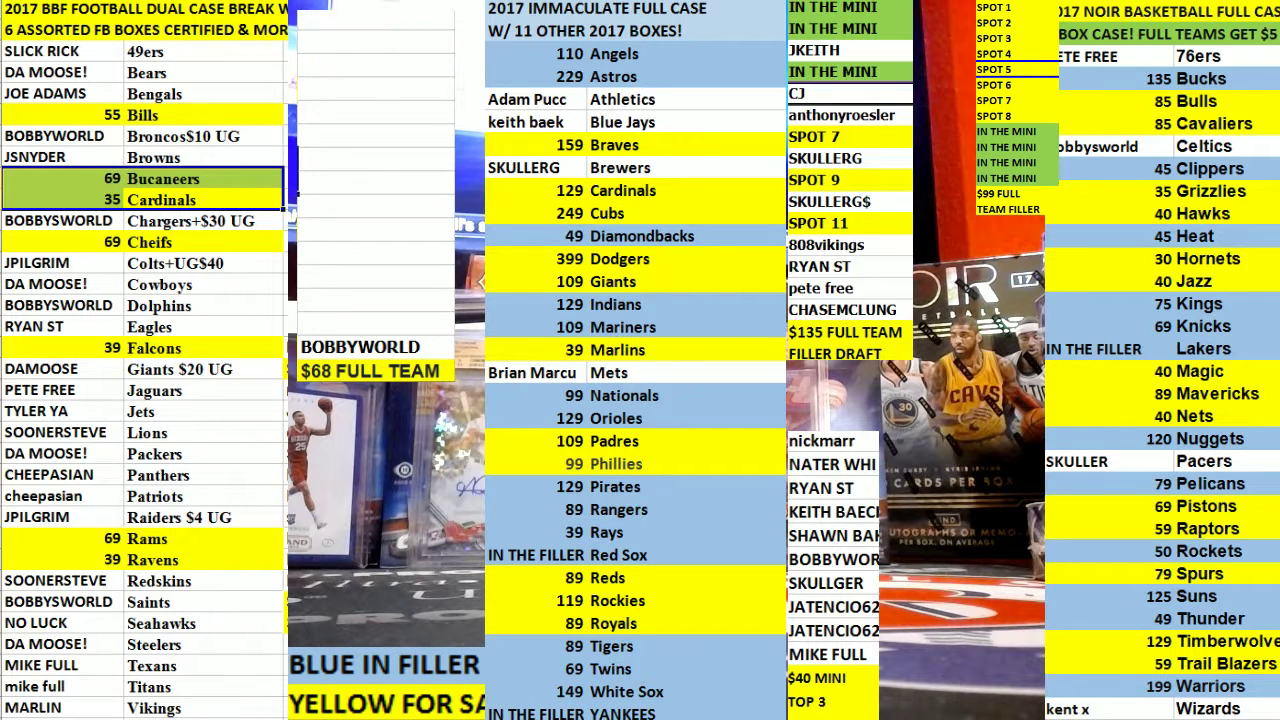
pyautogui.click(170, 115)
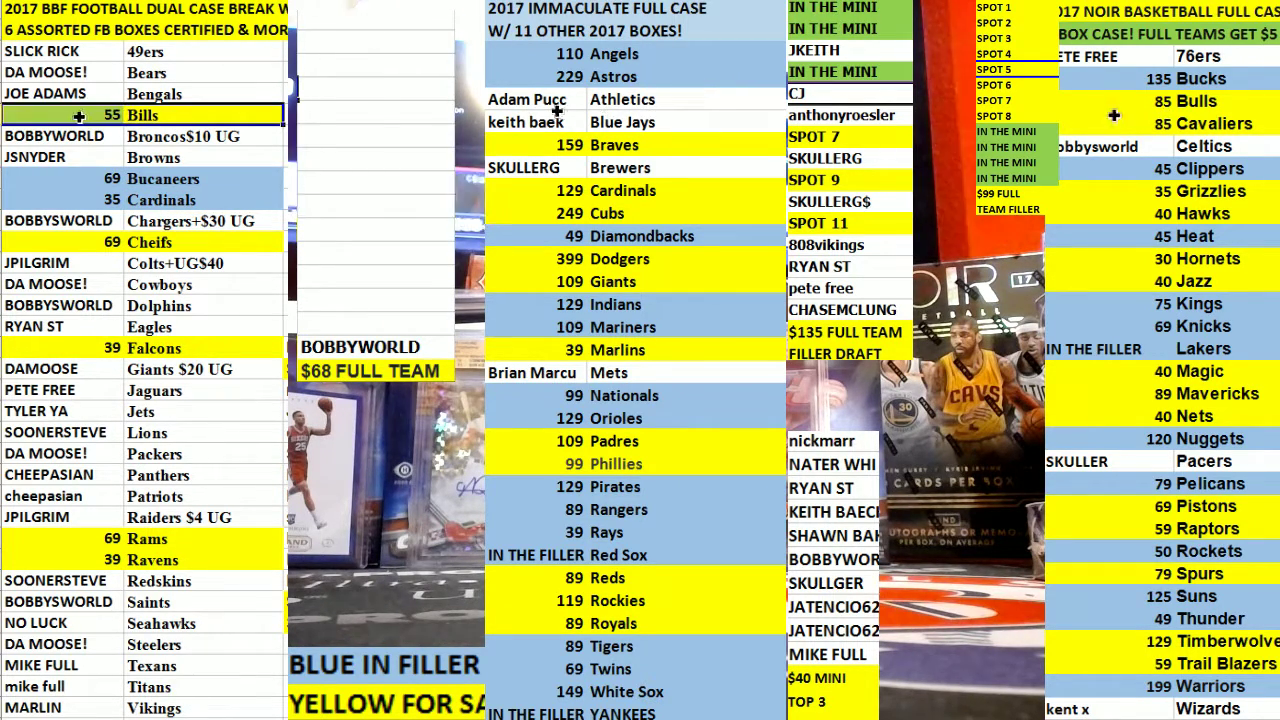
pyautogui.click(188, 243)
pyautogui.click(160, 348)
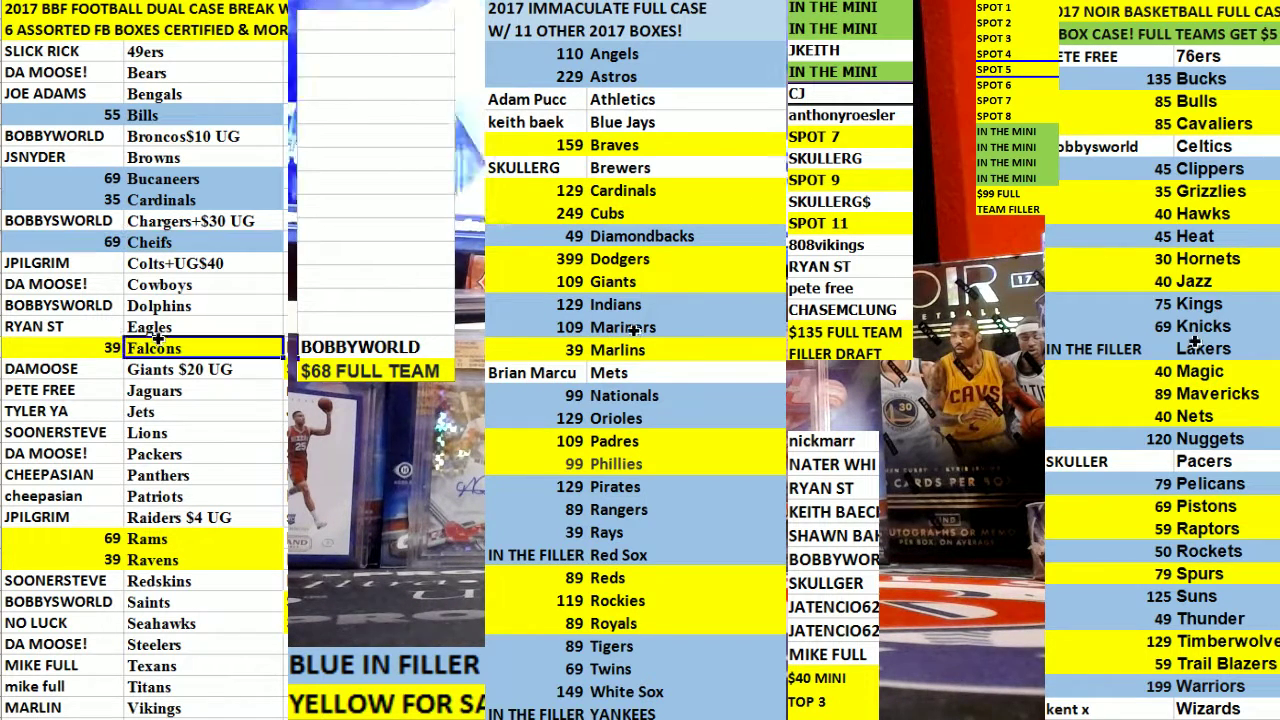
pyautogui.click(133, 560)
pyautogui.moveTo(133, 560); pyautogui.dragTo(92, 539)
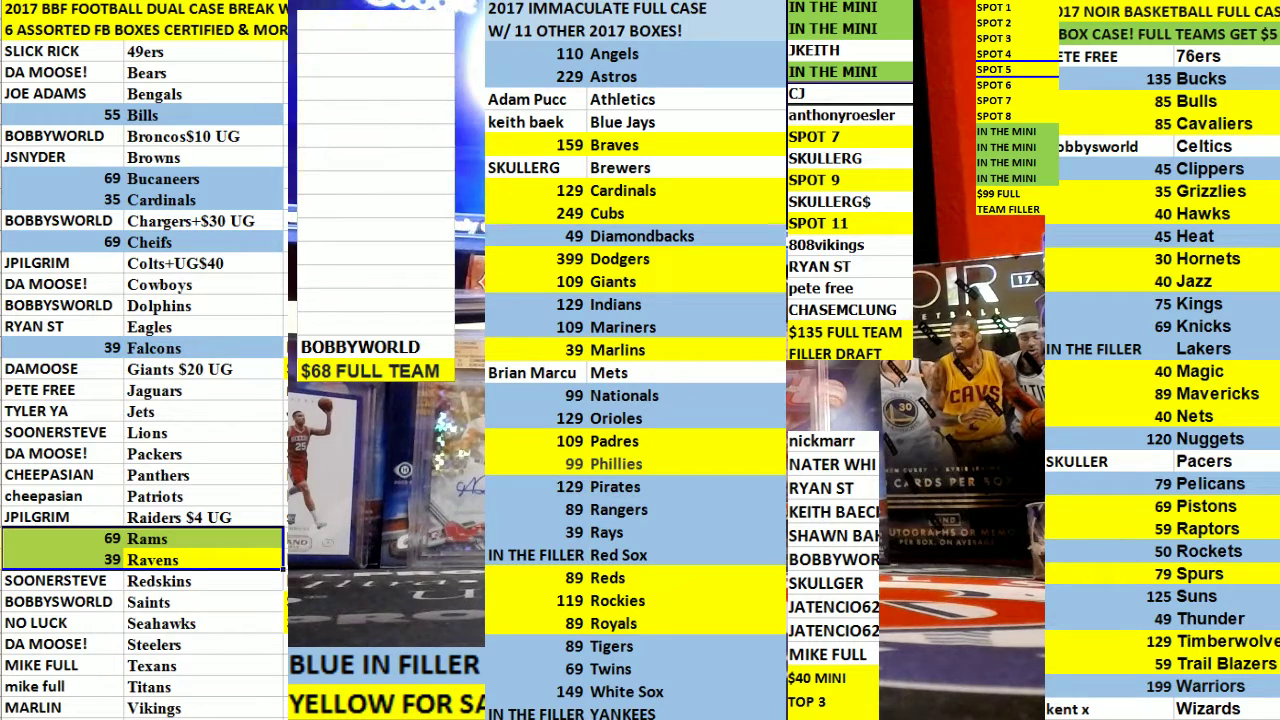
# Review the recolored team rows and select the Broncos$10 UG entry.
pyautogui.click(200, 115)
pyautogui.click(200, 178)
pyautogui.click(210, 262)
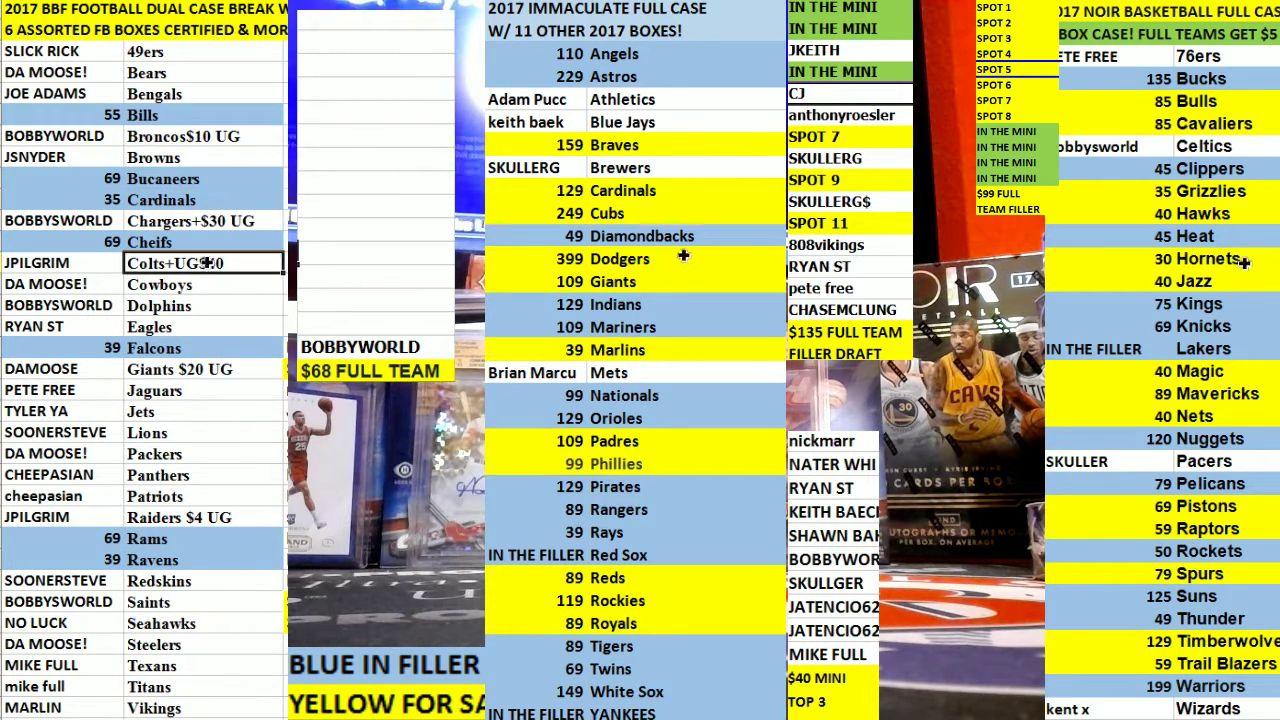
pyautogui.click(190, 581)
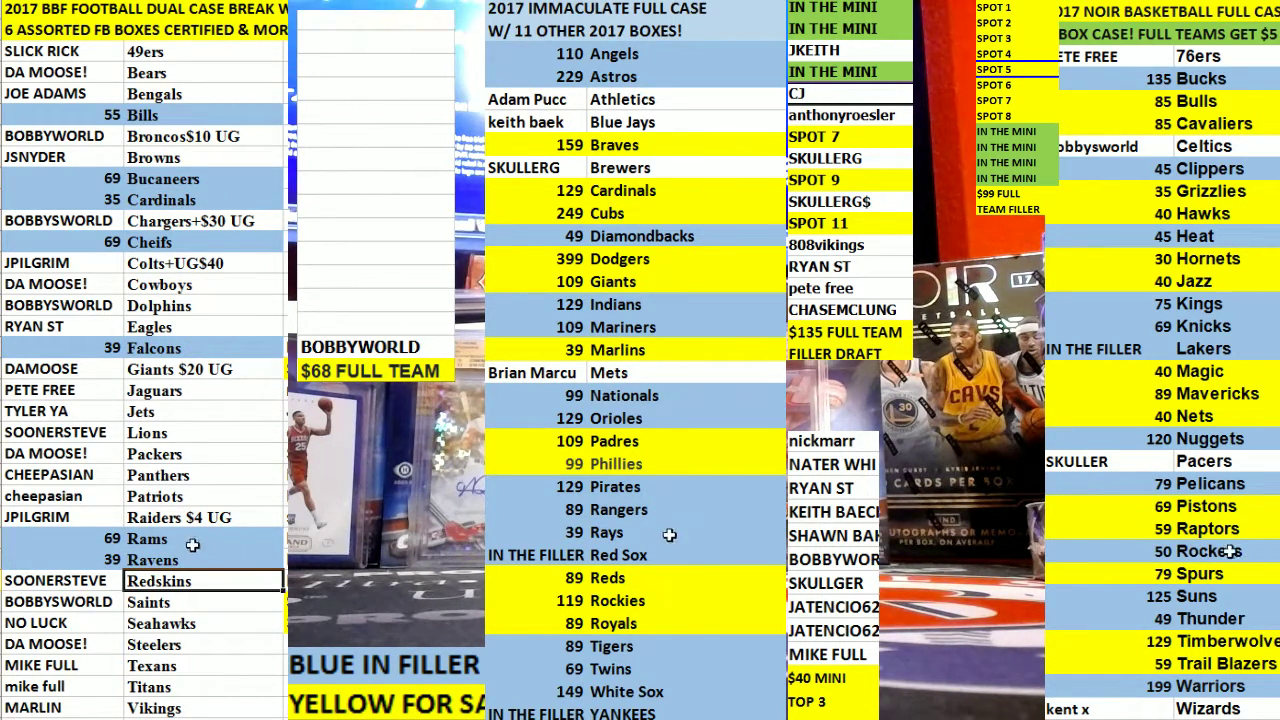
pyautogui.click(192, 545)
pyautogui.click(195, 348)
pyautogui.click(198, 242)
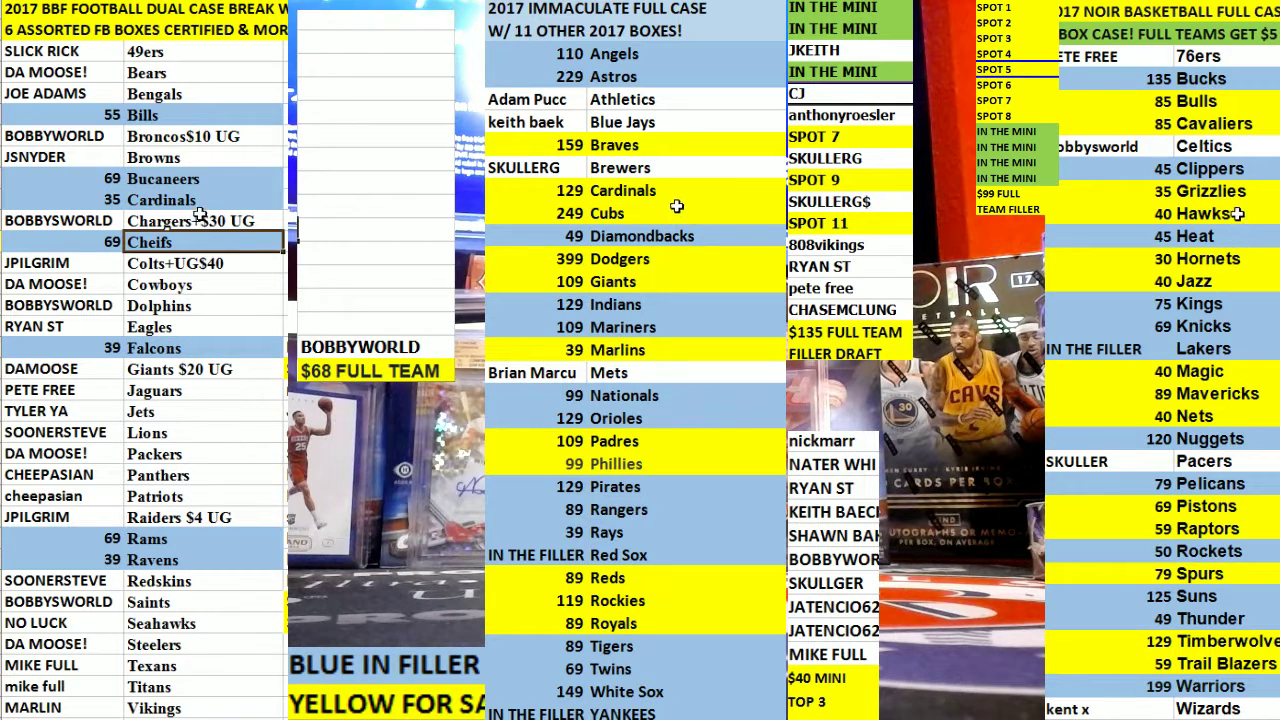
pyautogui.click(200, 202)
pyautogui.click(208, 179)
pyautogui.click(225, 137)
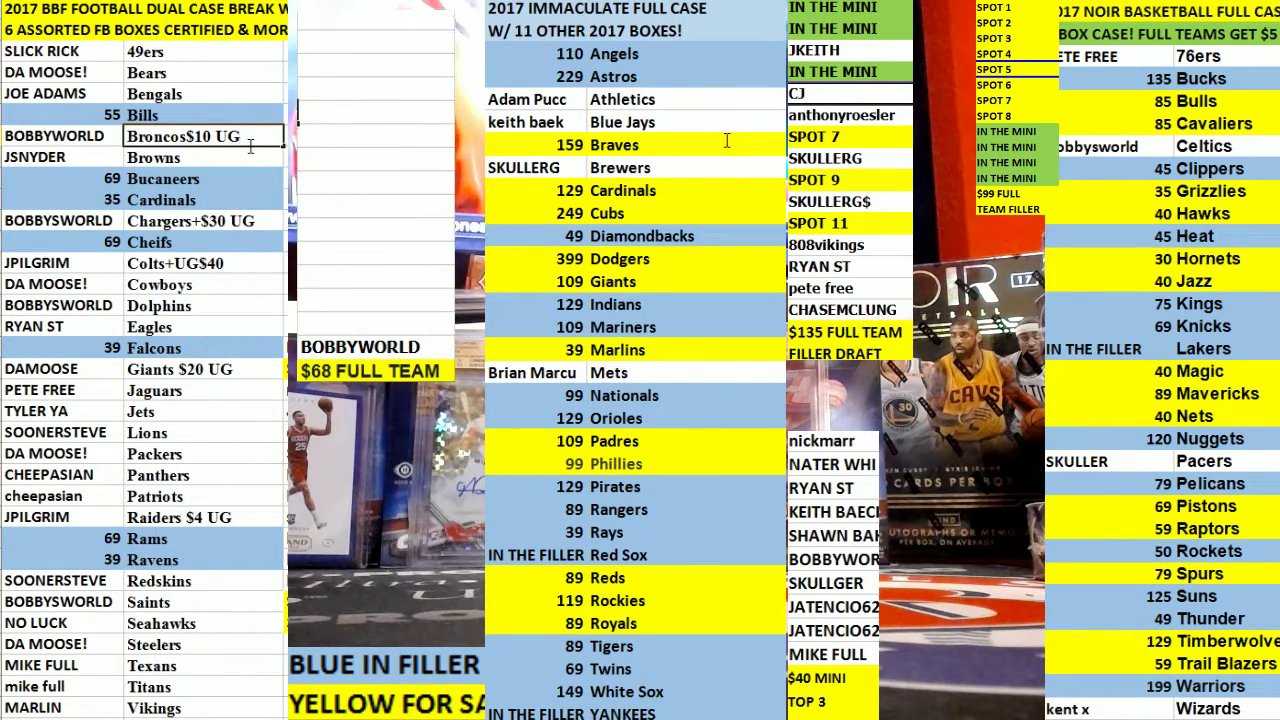
# Trim the upgrade notes to Broncos$ and Chargers, then type 125 at the Giants $20 UG entry.
pyautogui.press('BackSpace')
pyautogui.press('BackSpace')
pyautogui.press('BackSpace')
pyautogui.press('BackSpace')
pyautogui.press('BackSpace')
pyautogui.doubleClick(268, 222)
pyautogui.press('BackSpace')
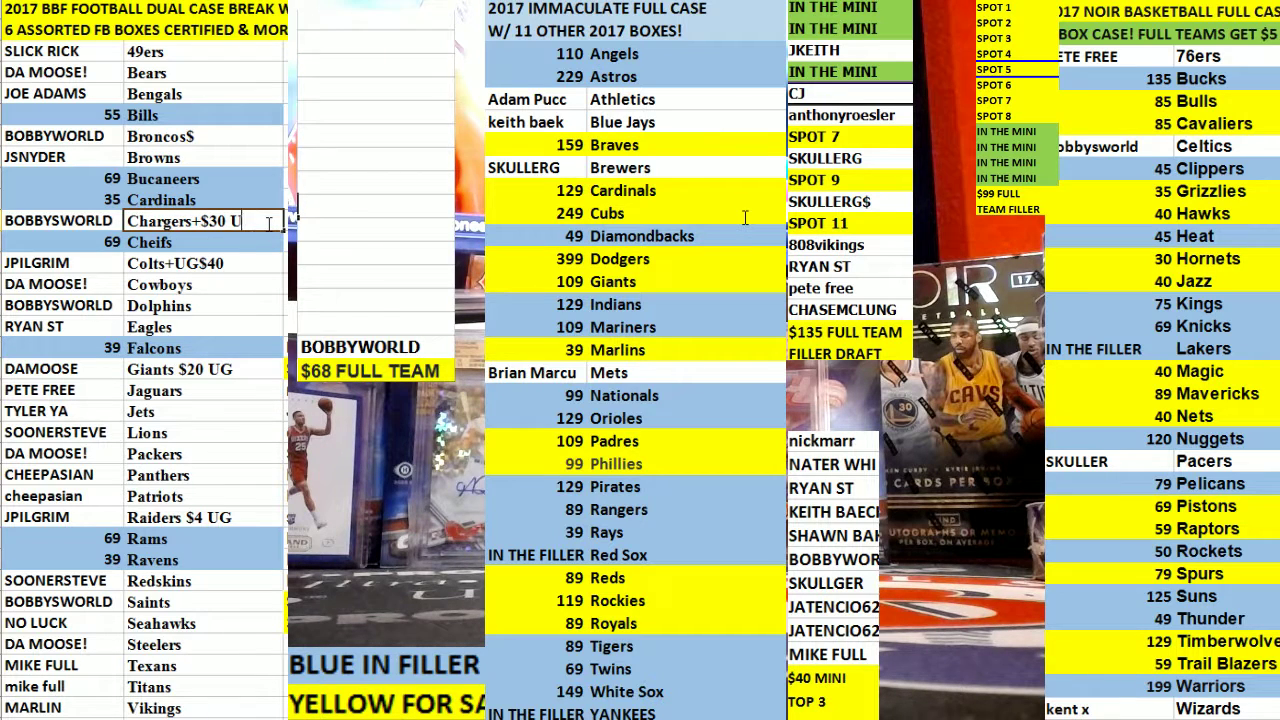
pyautogui.press('BackSpace')
pyautogui.click(250, 369)
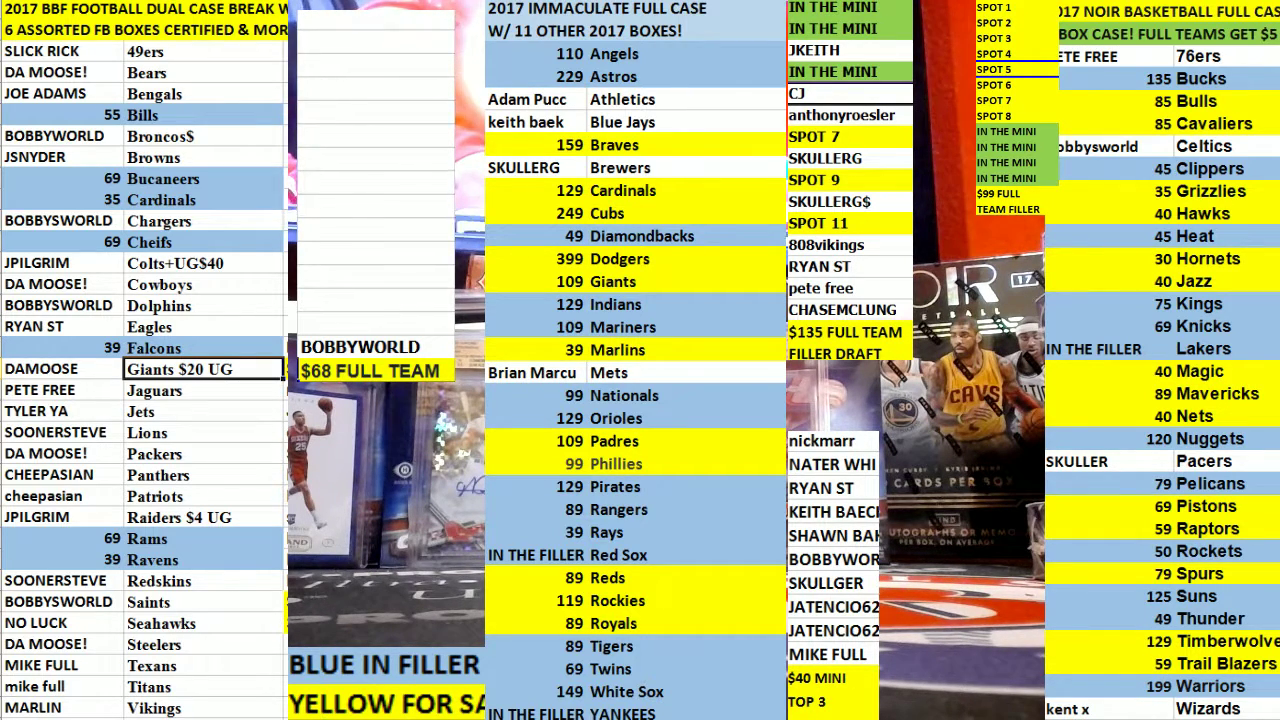
pyautogui.write('125')
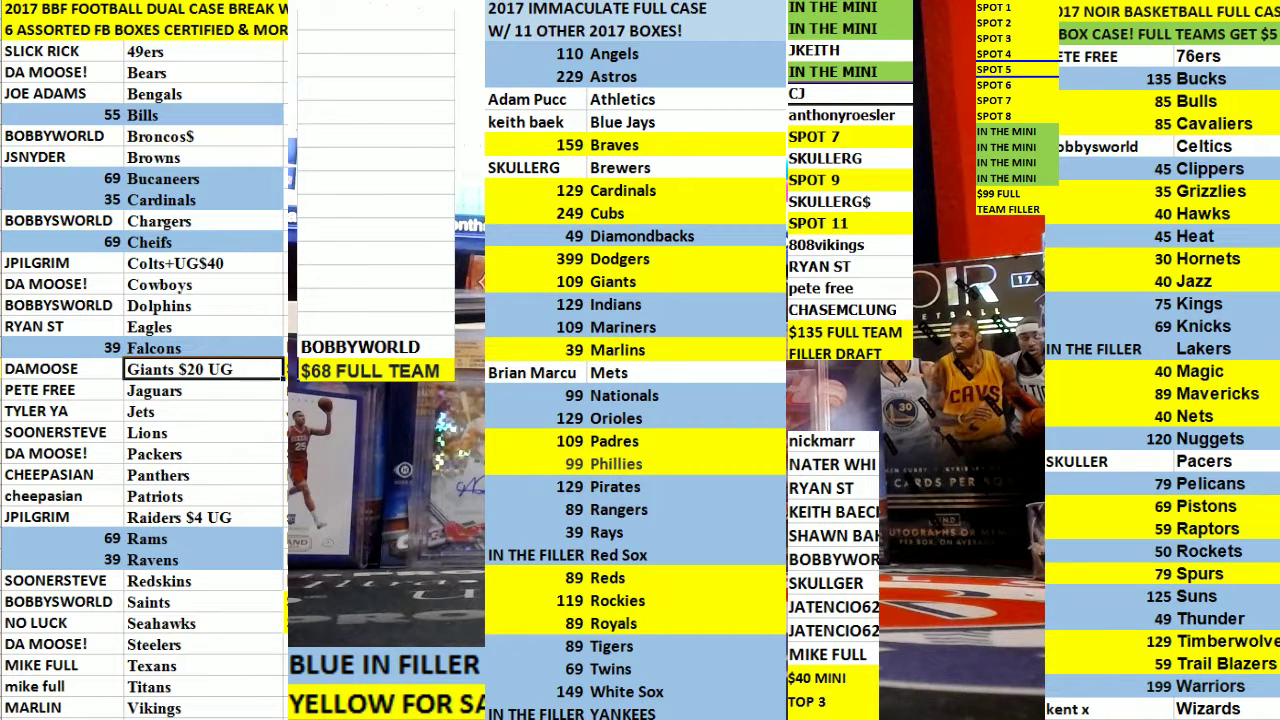
# Clear the old buyer name from the white column.
pyautogui.click(435, 341)
pyautogui.doubleClick(435, 341)
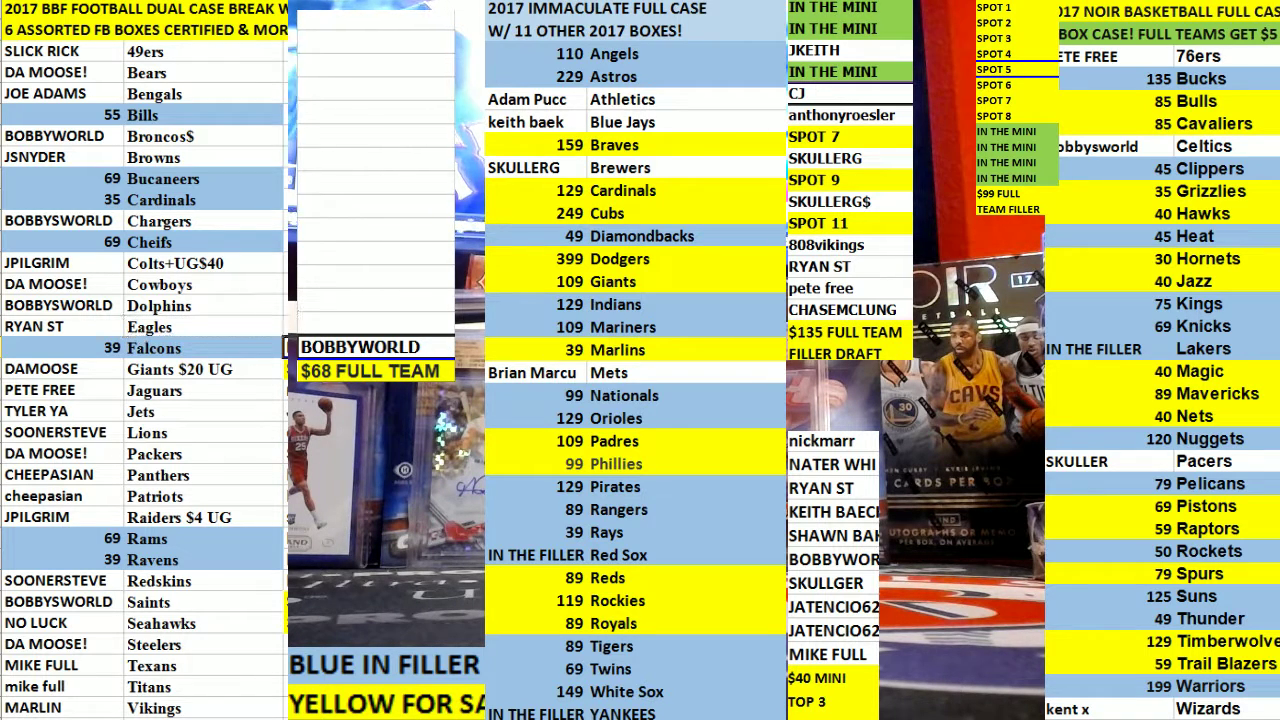
pyautogui.press('Escape')
pyautogui.press('Delete')
pyautogui.click(362, 181)
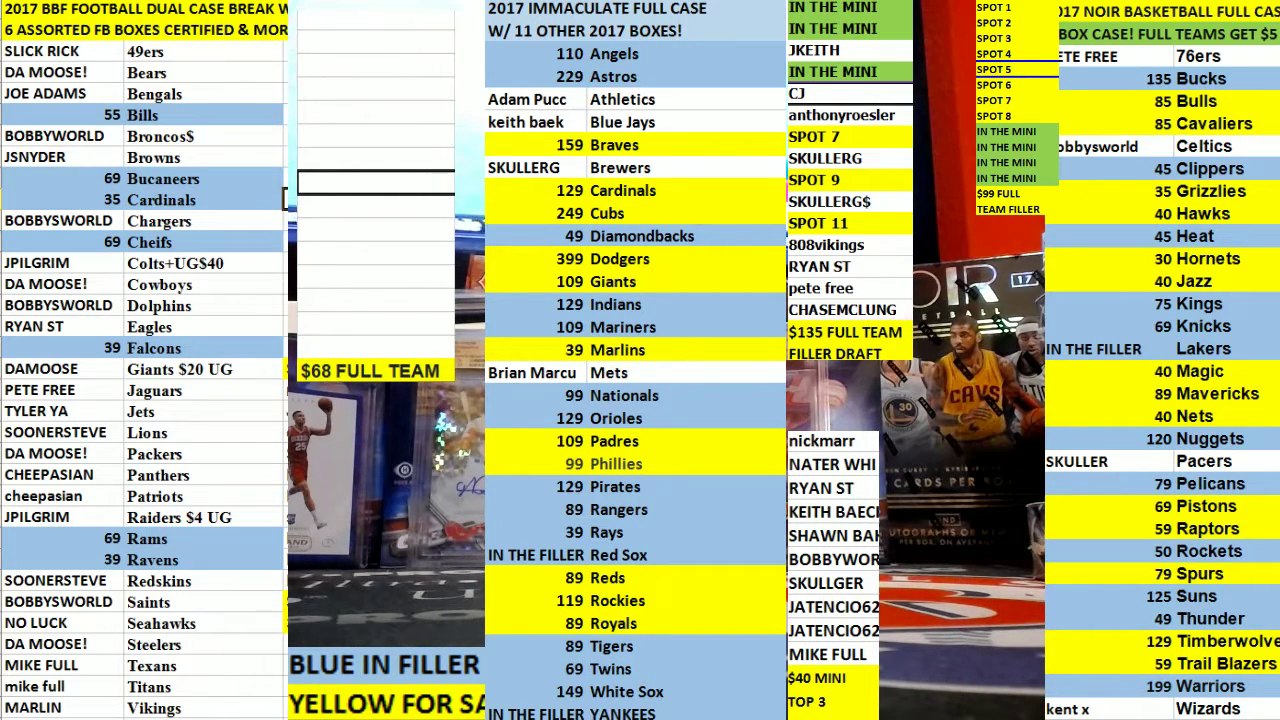
pyautogui.click(140, 350)
pyautogui.click(200, 263)
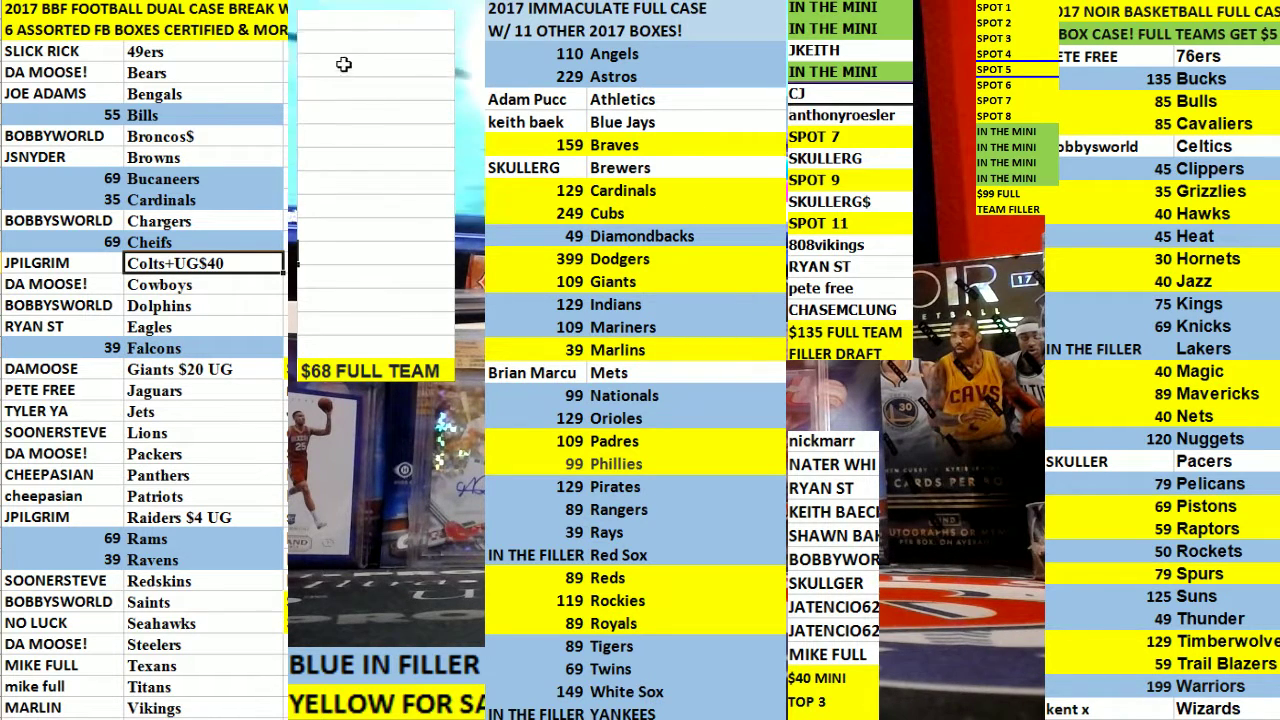
# Fill the column with SPOT 1 through SPOT 12, removing the extra SPOT 13.
pyautogui.click(345, 22)
pyautogui.write('SPOT 1')
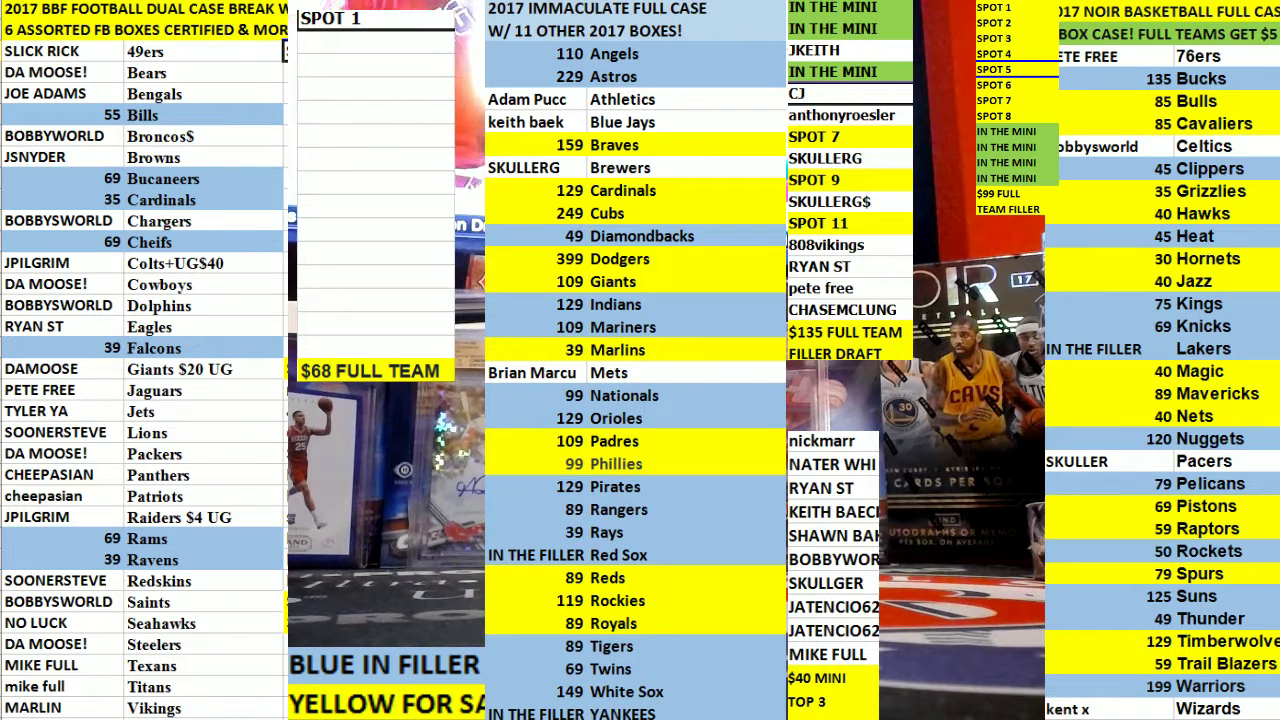
pyautogui.moveTo(370, 90); pyautogui.dragTo(897, 296)
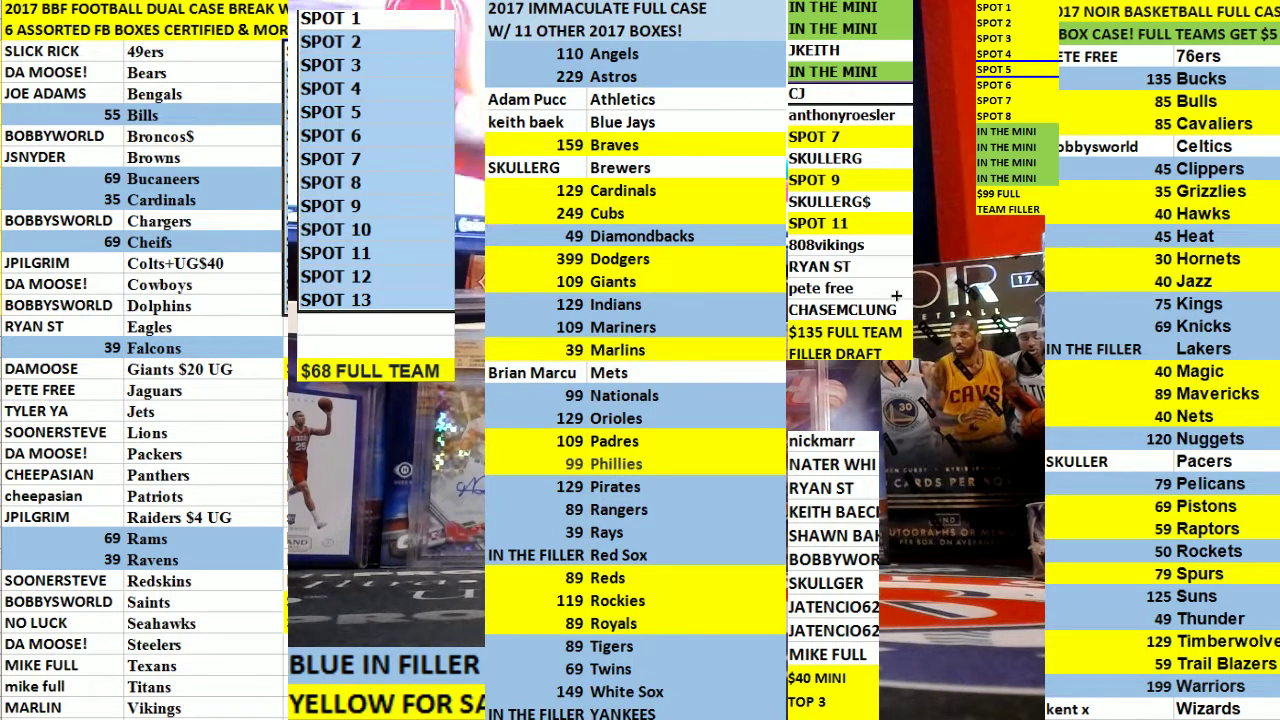
pyautogui.click(876, 298)
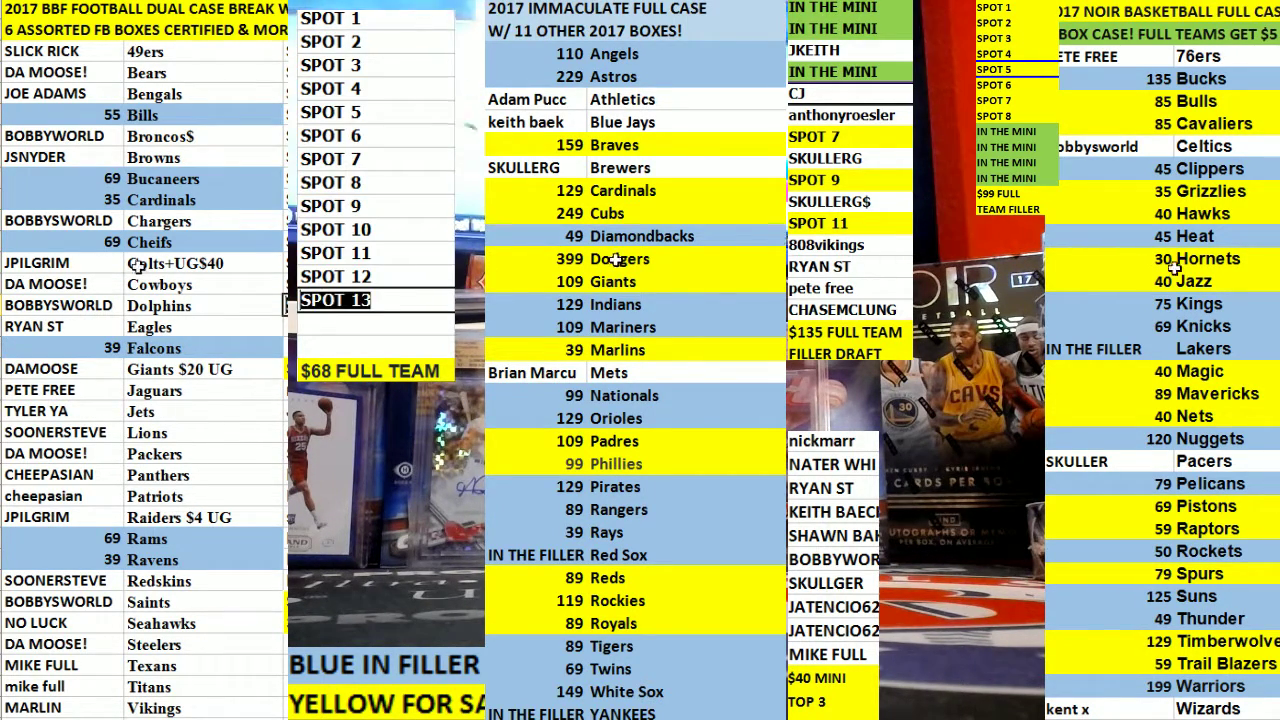
pyautogui.press('Delete')
# Delete the old $68 FULL TEAM note.
pyautogui.press('F2')
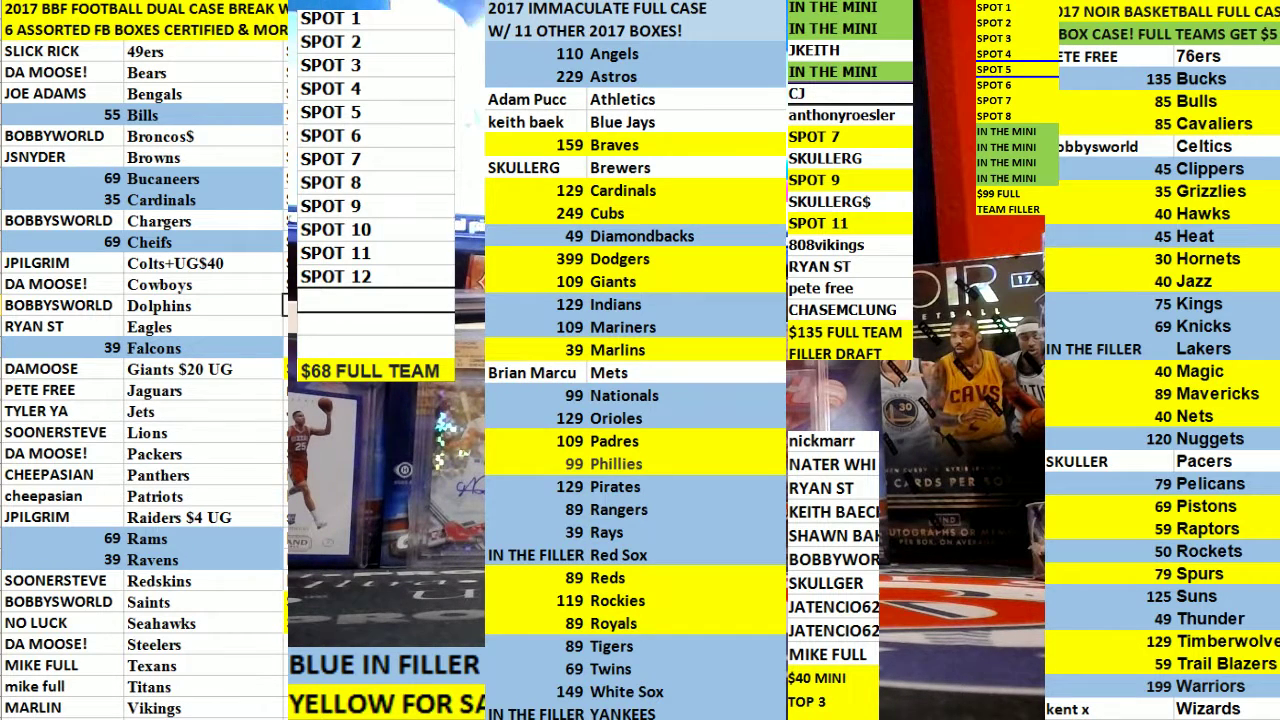
pyautogui.click(420, 366)
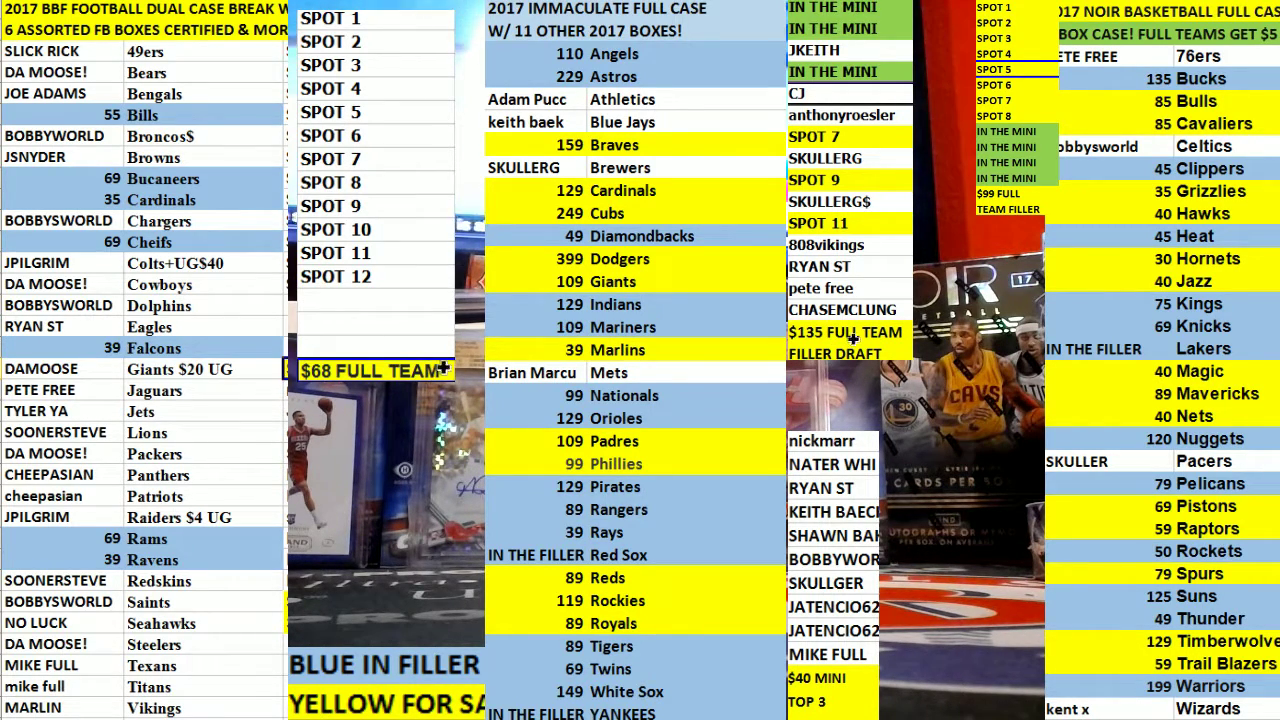
pyautogui.press('Delete')
# Type $25 FULL 50/50, $20 IF YOUR and ALREADY IN in the cells under SPOT 12.
pyautogui.click(312, 298)
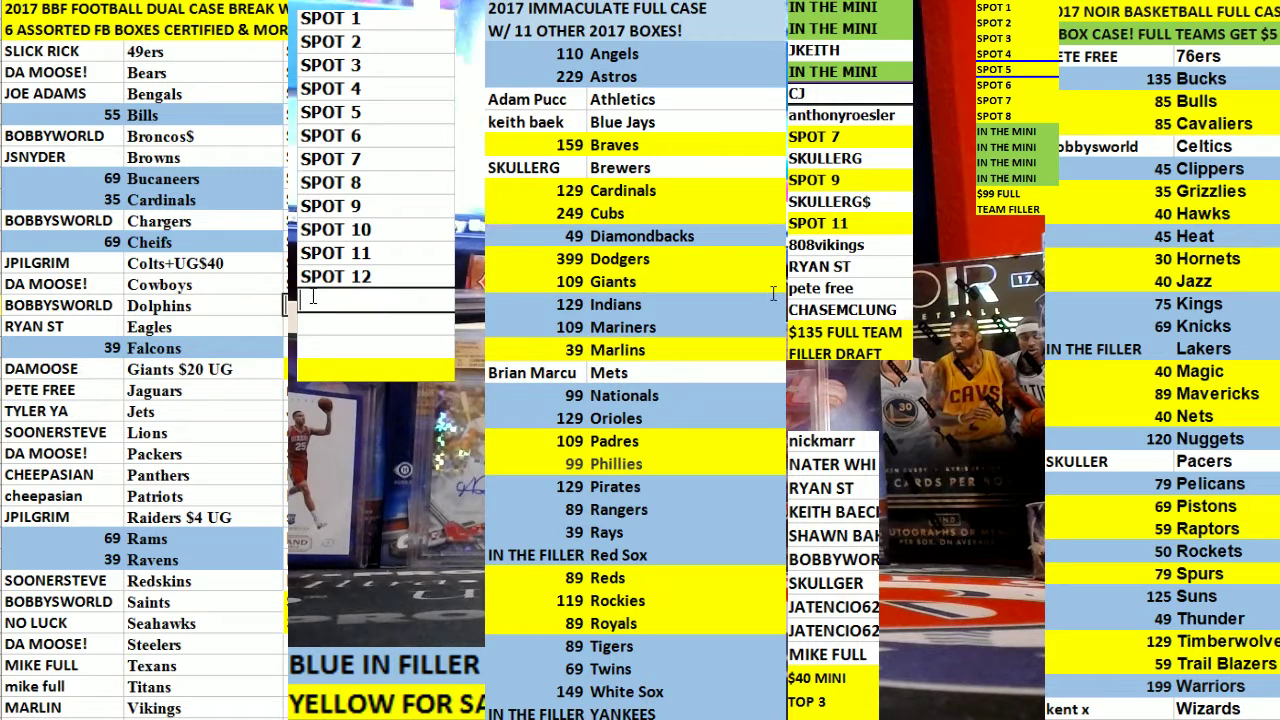
pyautogui.write('$25')
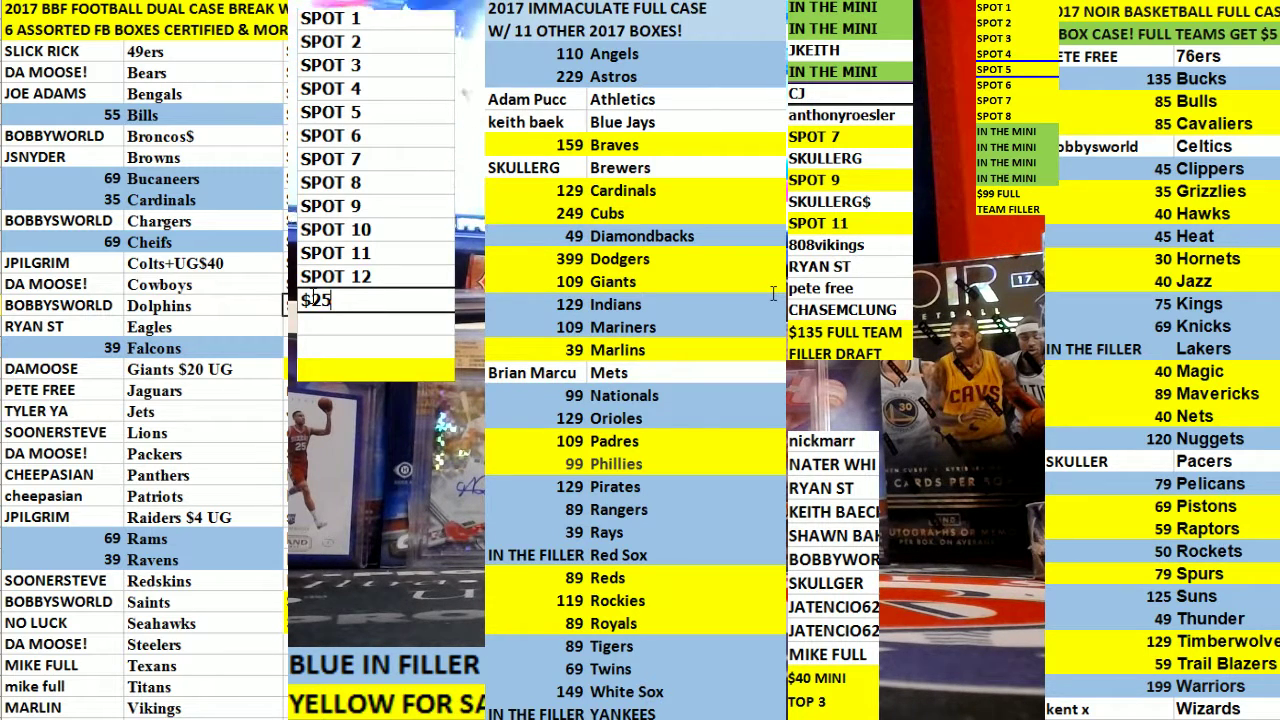
pyautogui.write(' FULL ')
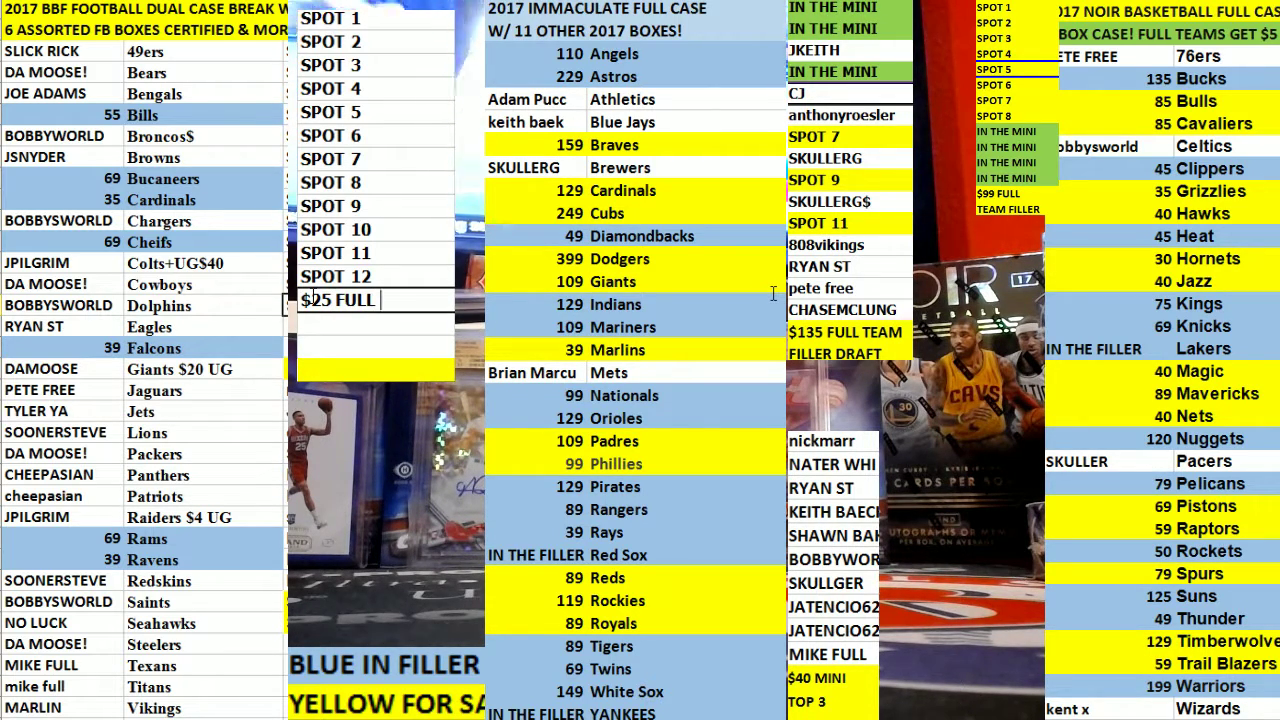
pyautogui.write('50/50')
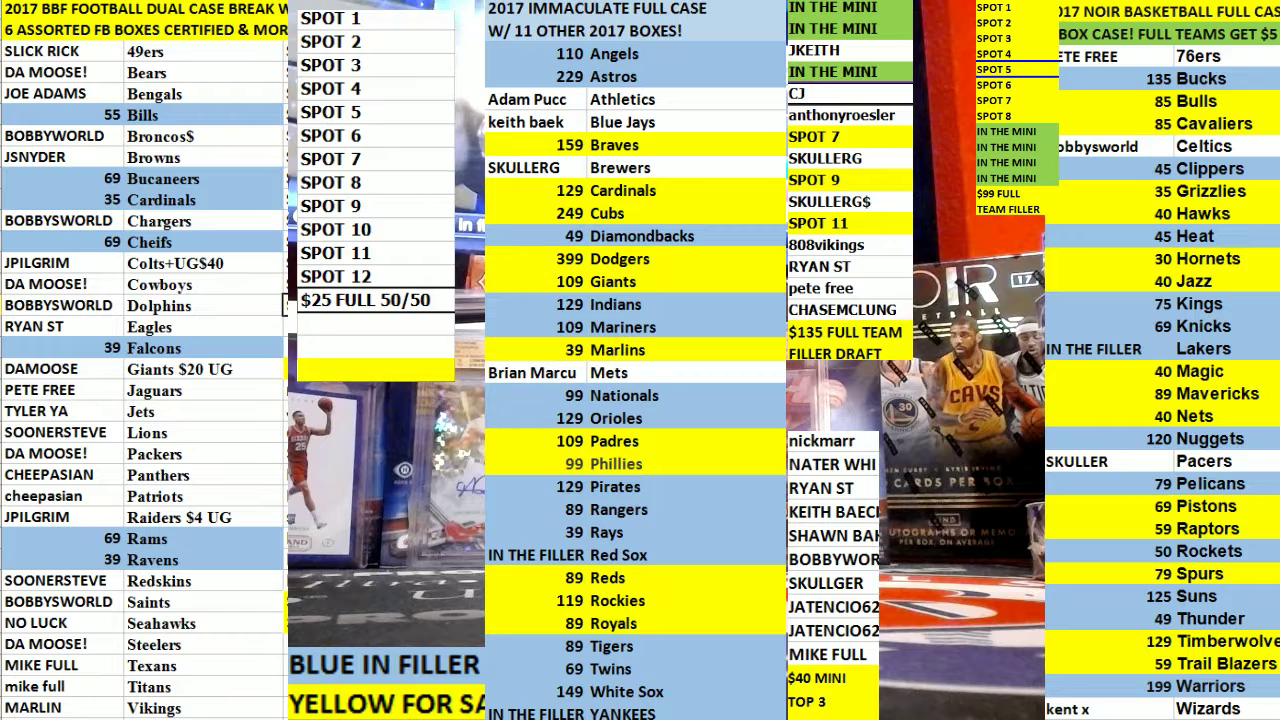
pyautogui.click(346, 324)
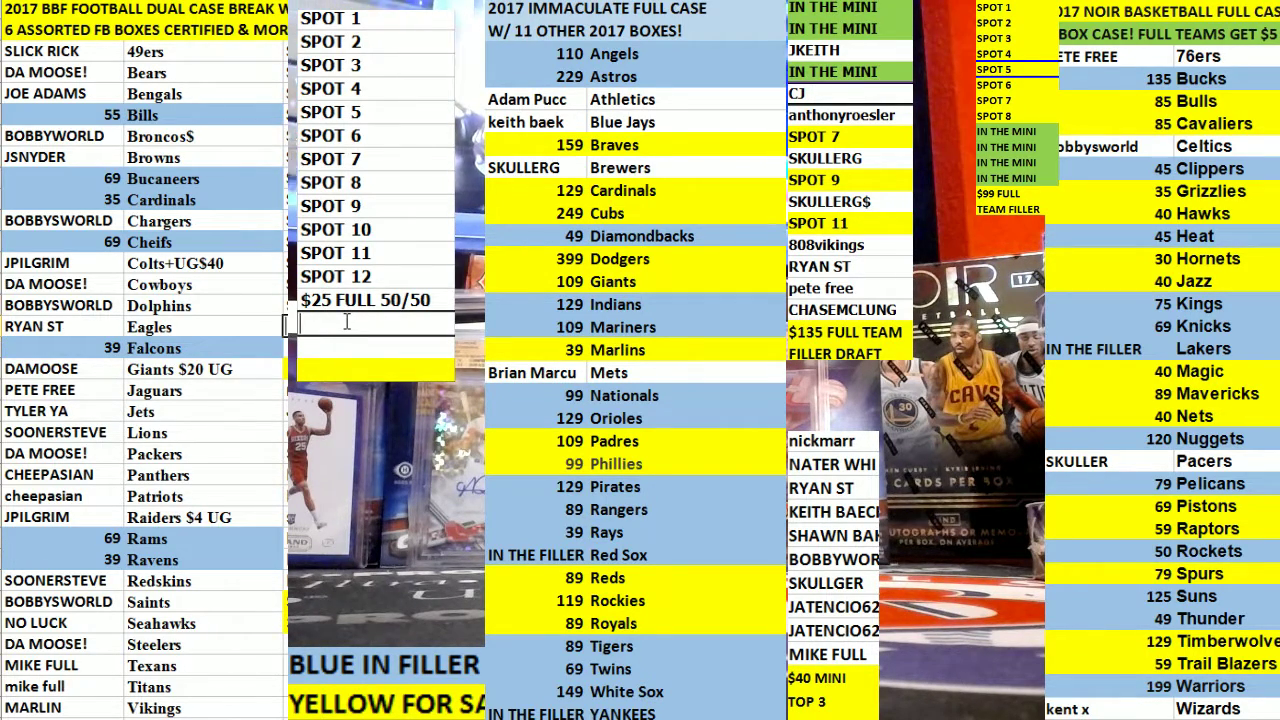
pyautogui.write('$20 ')
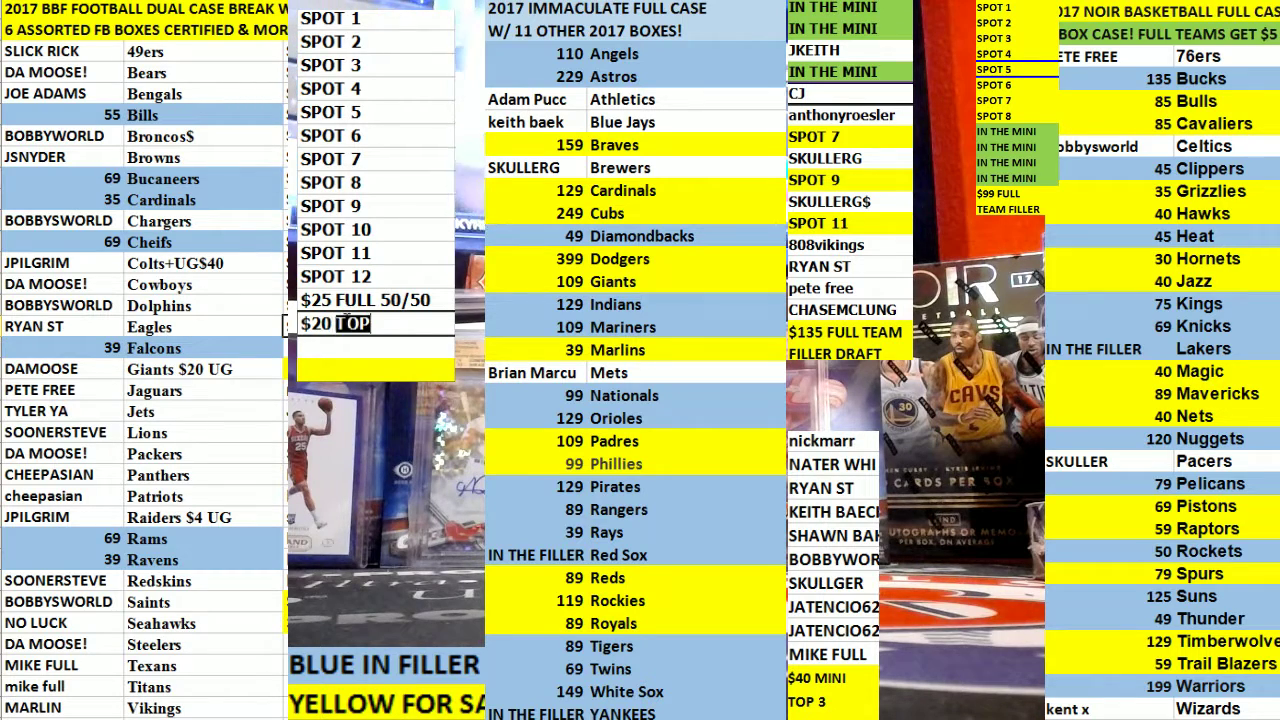
pyautogui.write('IF YOUR')
pyautogui.press('Return')
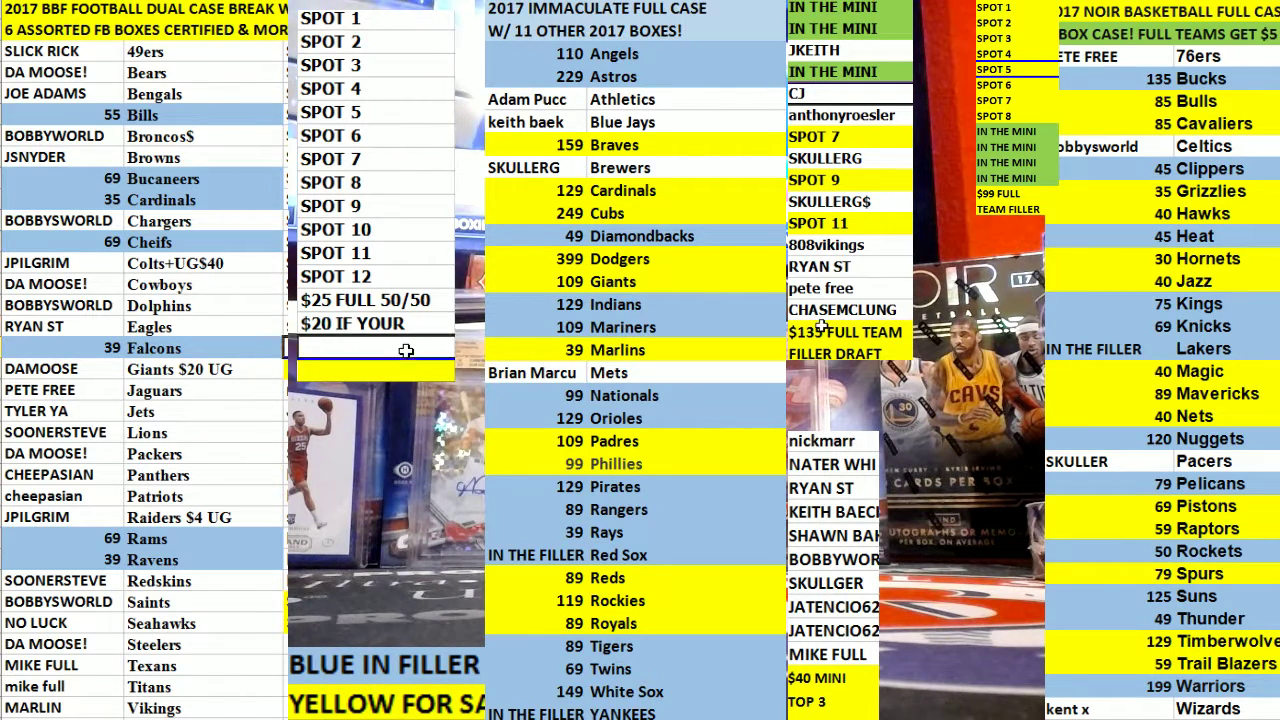
pyautogui.write('ALR')
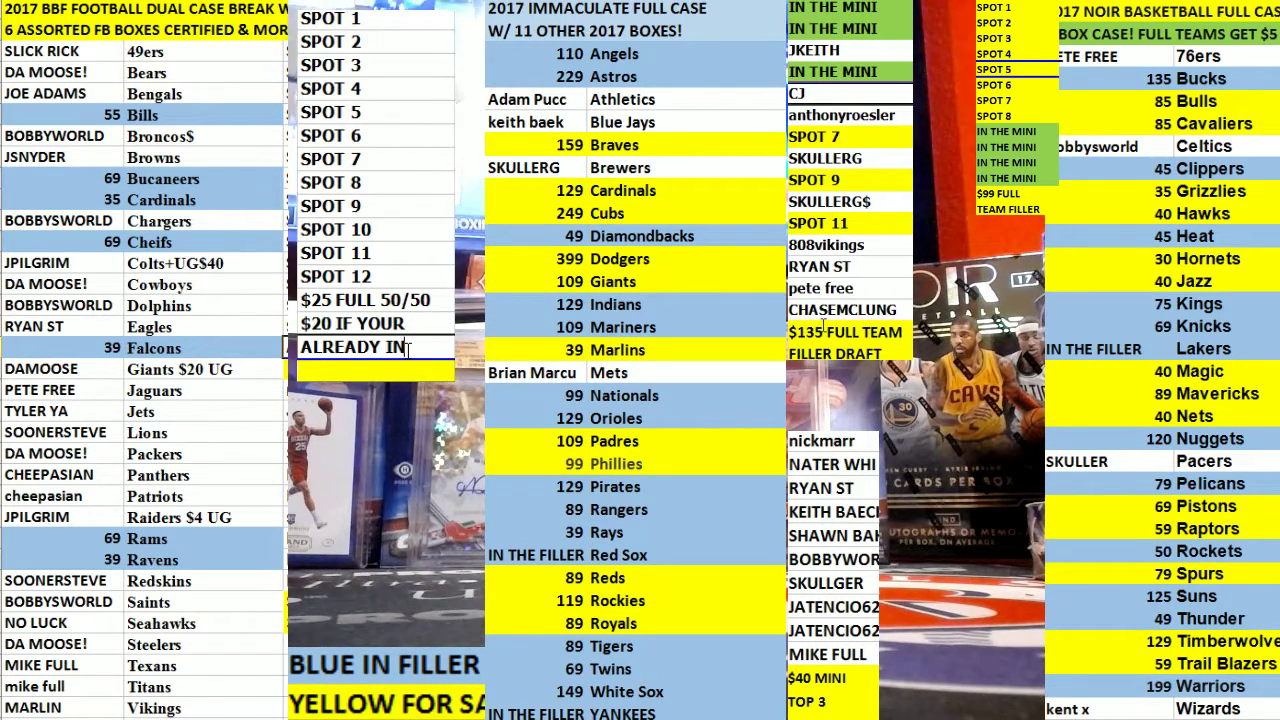
pyautogui.write('EADY IN')
pyautogui.click(370, 277)
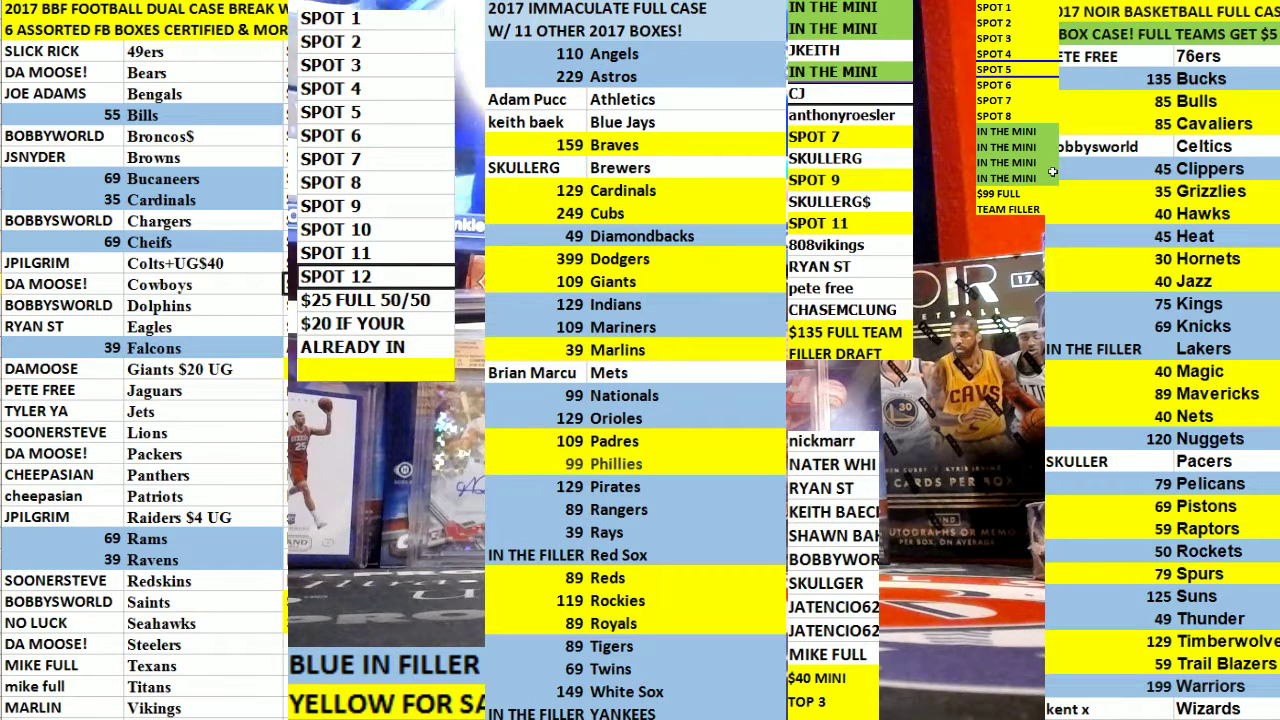
# Copy the three price-note cells into the yellow cell below ALREADY IN.
pyautogui.moveTo(362, 300); pyautogui.dragTo(355, 348)
pyautogui.hotkey('ctrl', 'c')
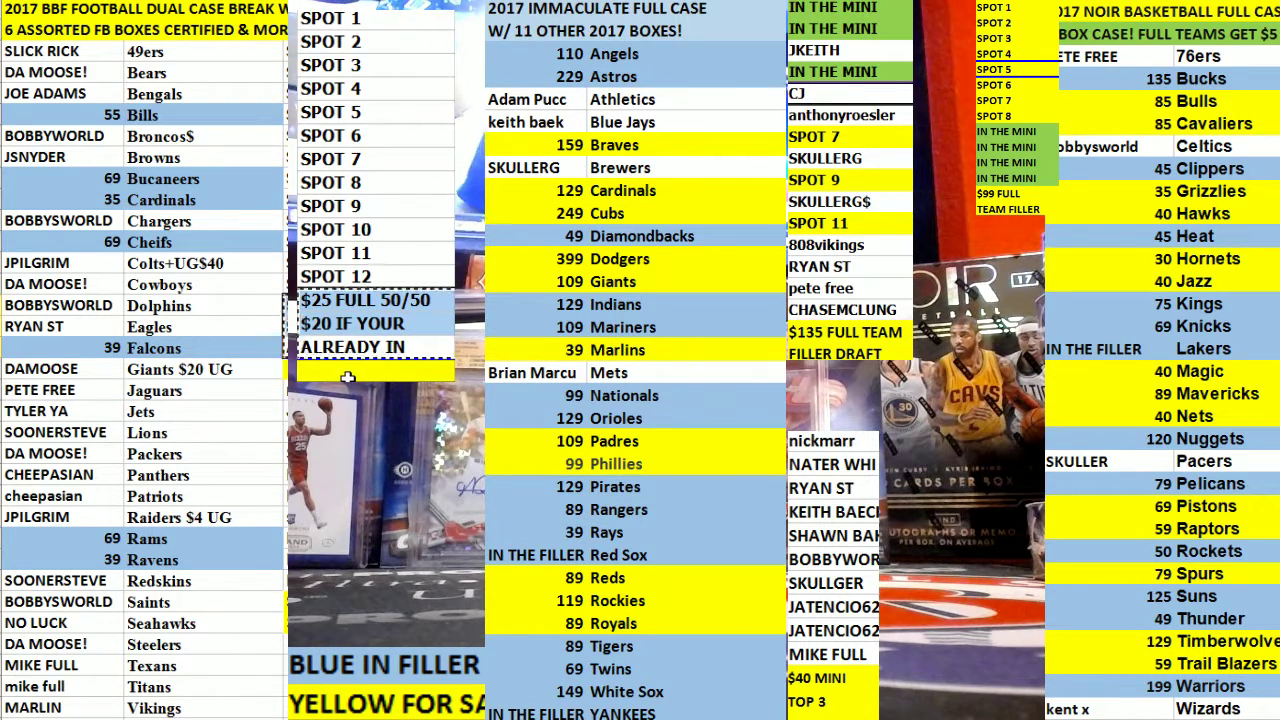
pyautogui.click(347, 371)
pyautogui.hotkey('ctrl', 'v')
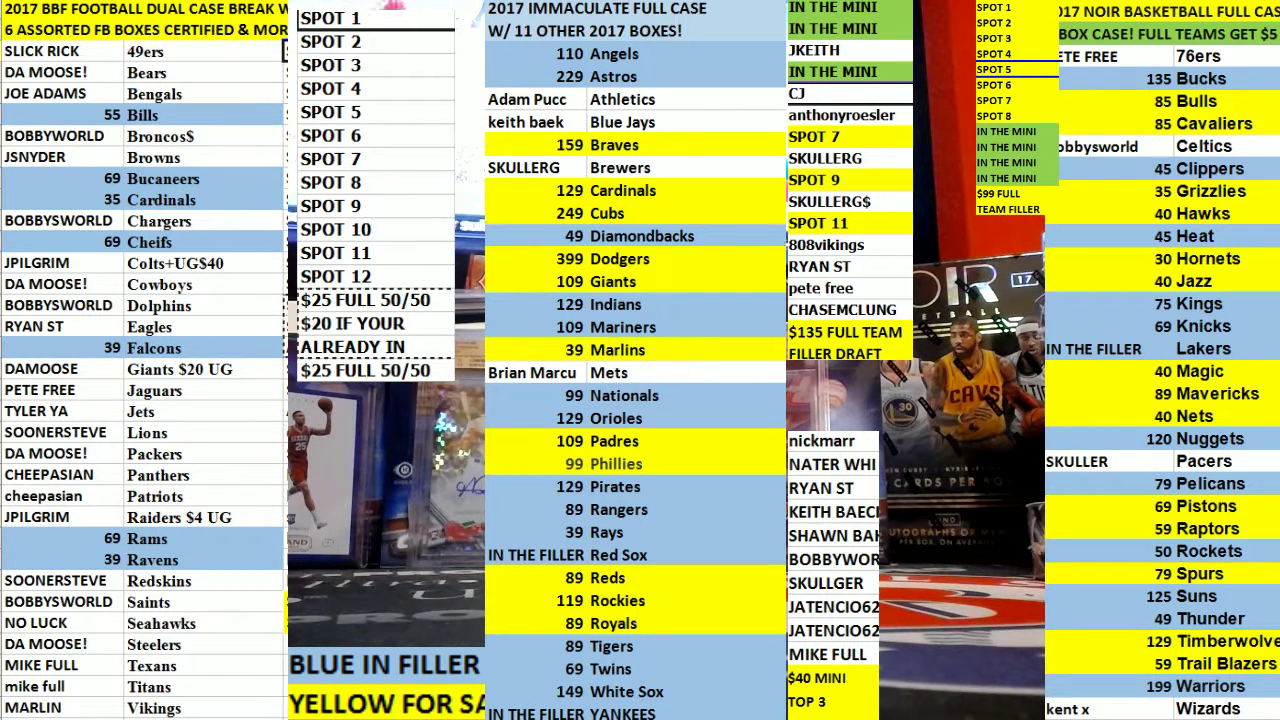
# Extend the numbering to SPOT 14 and fill SPOT 1 through $20 IF YOUR green.
pyautogui.moveTo(330, 18); pyautogui.dragTo(330, 277)
pyautogui.moveTo(454, 287); pyautogui.dragTo(454, 333)
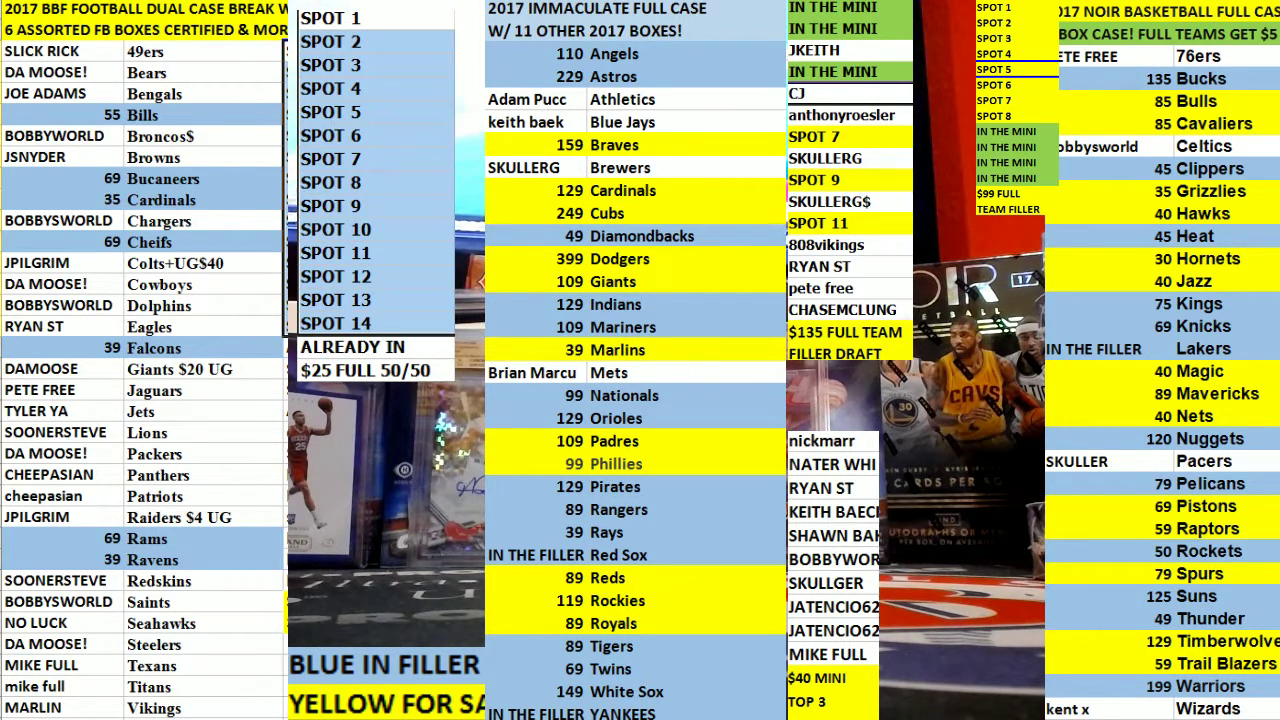
pyautogui.click(365, 371)
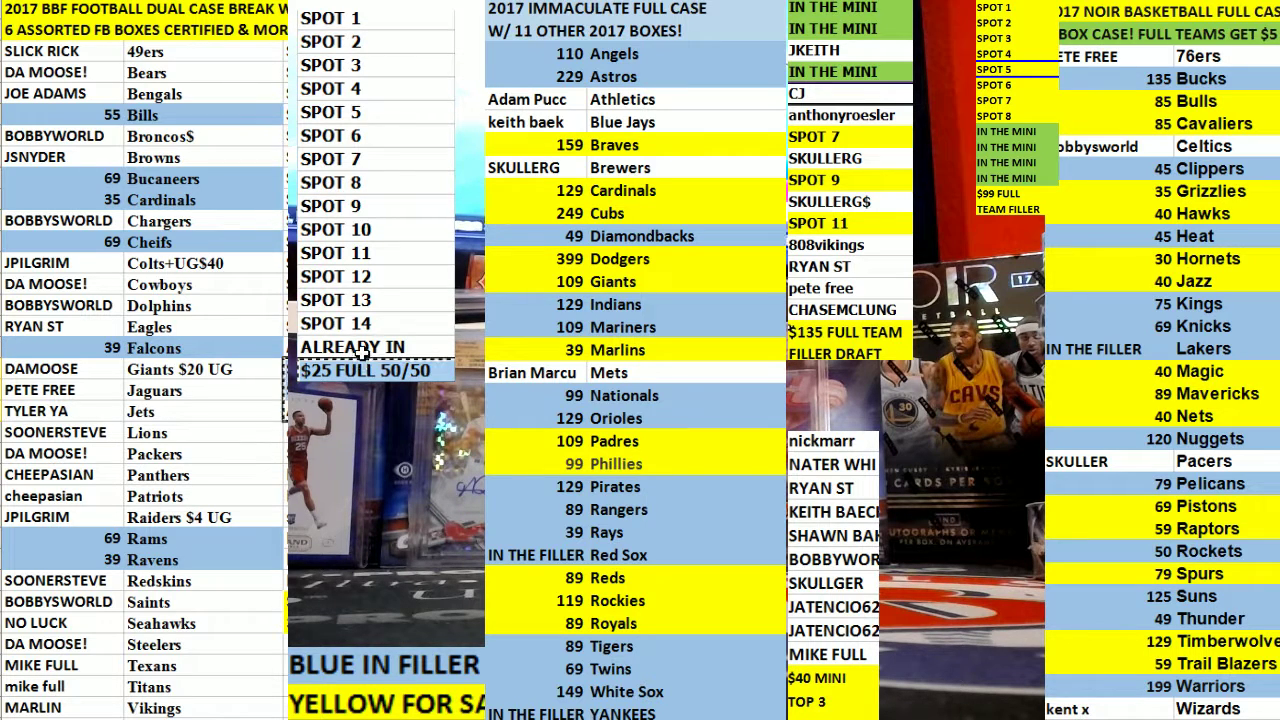
pyautogui.press('Down')
pyautogui.moveTo(380, 17); pyautogui.dragTo(380, 371)
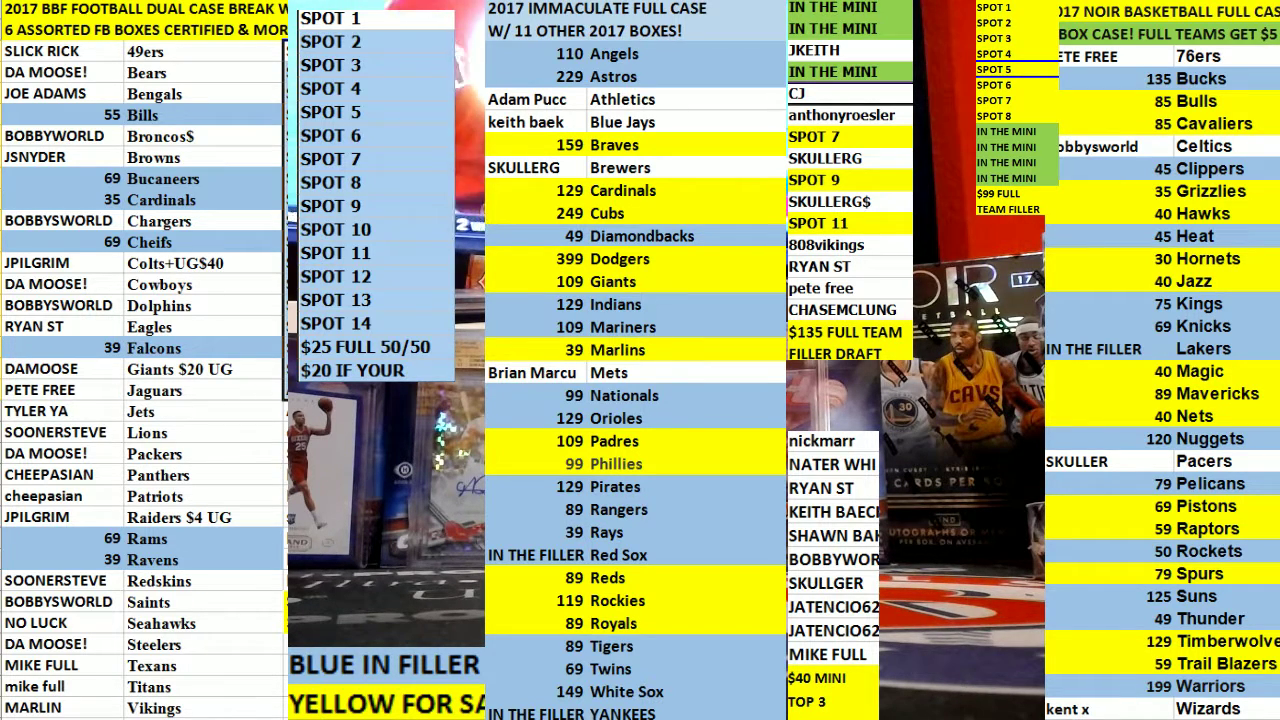
pyautogui.press('F4')
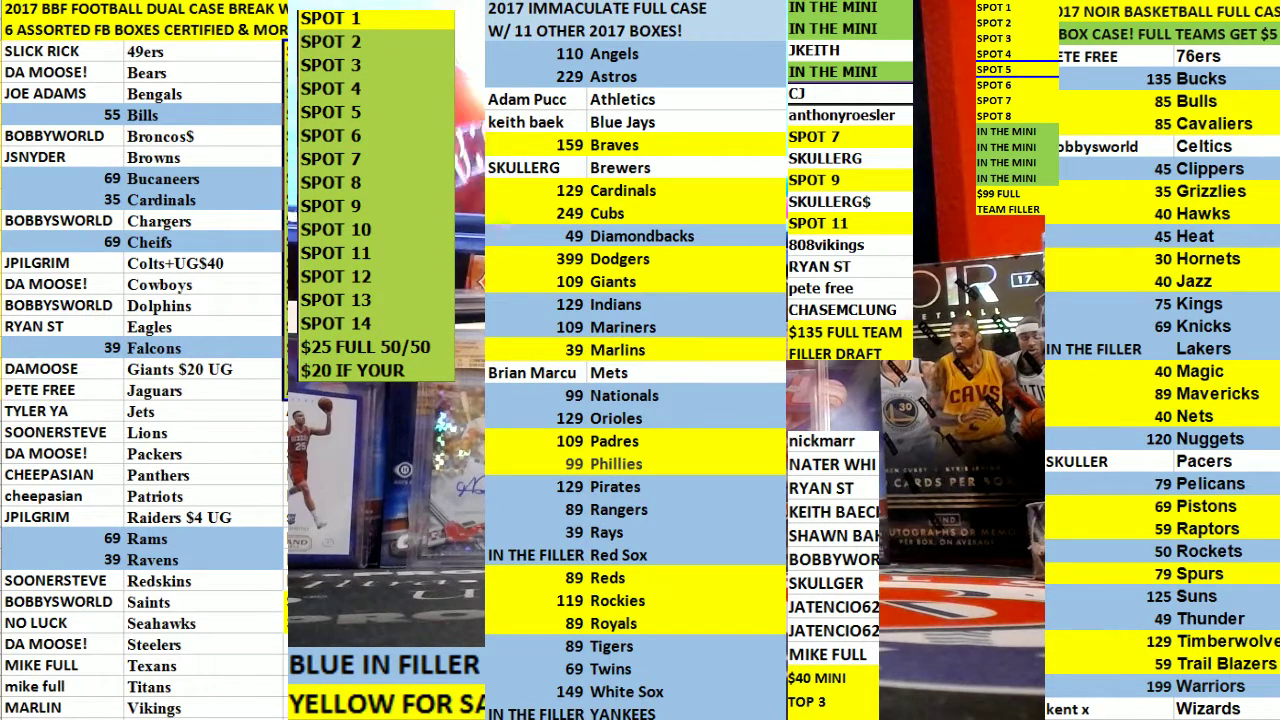